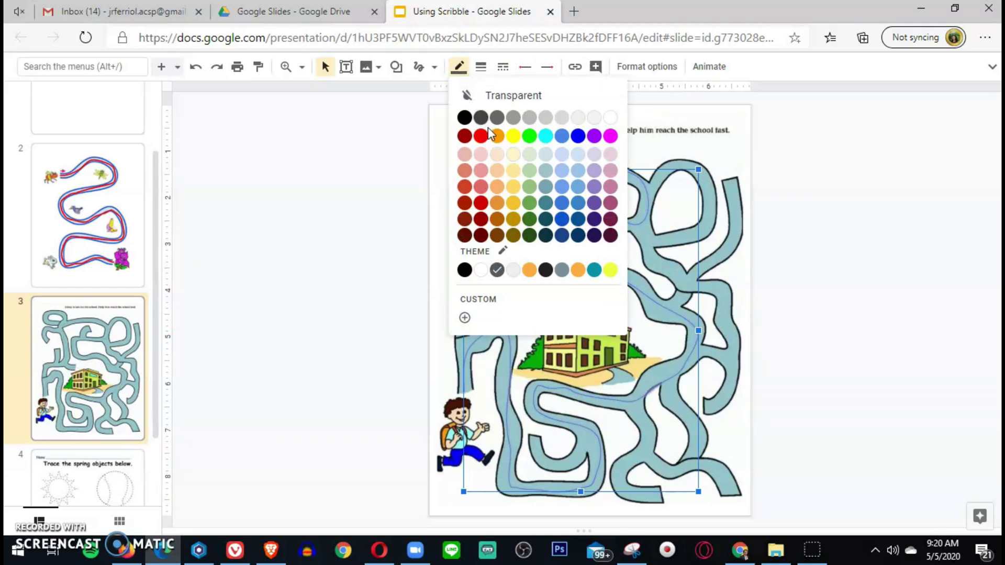
Step: Format the scribbled path through the school maze with an orange line 8px thick
{"action": "left_click", "coordinate": [496, 137]}
{"action": "left_click", "coordinate": [480, 67]}
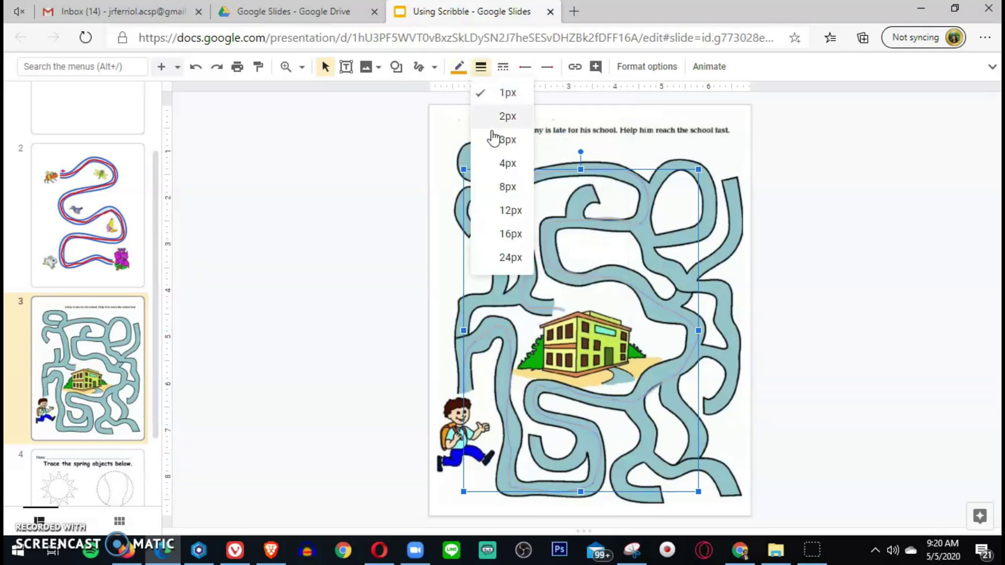
{"action": "left_click", "coordinate": [497, 188]}
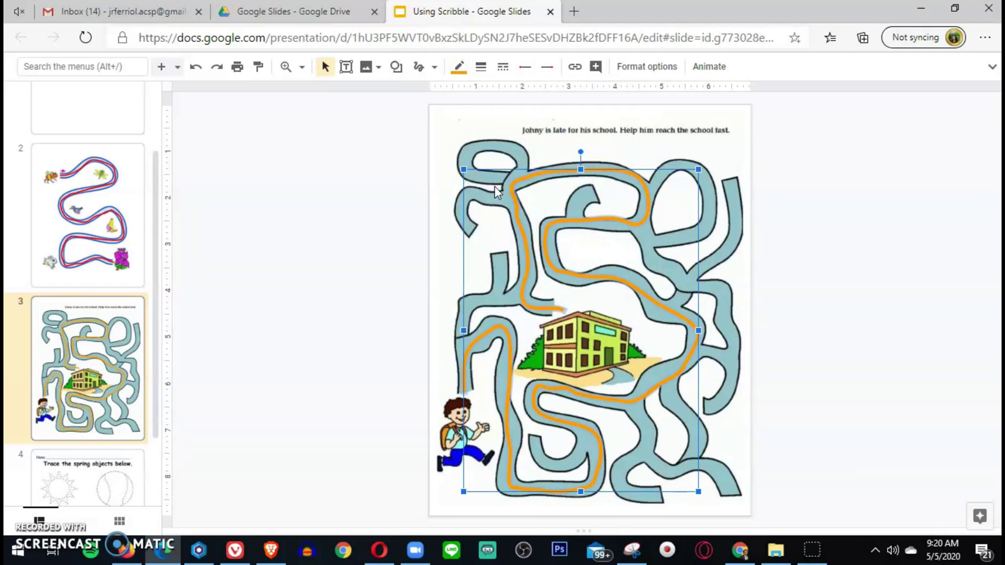
Step: On slide 4, trace the ball's round outline with the Scribble tool
{"action": "scroll", "coordinate": [156, 272], "scroll_direction": "down", "scroll_amount": 2}
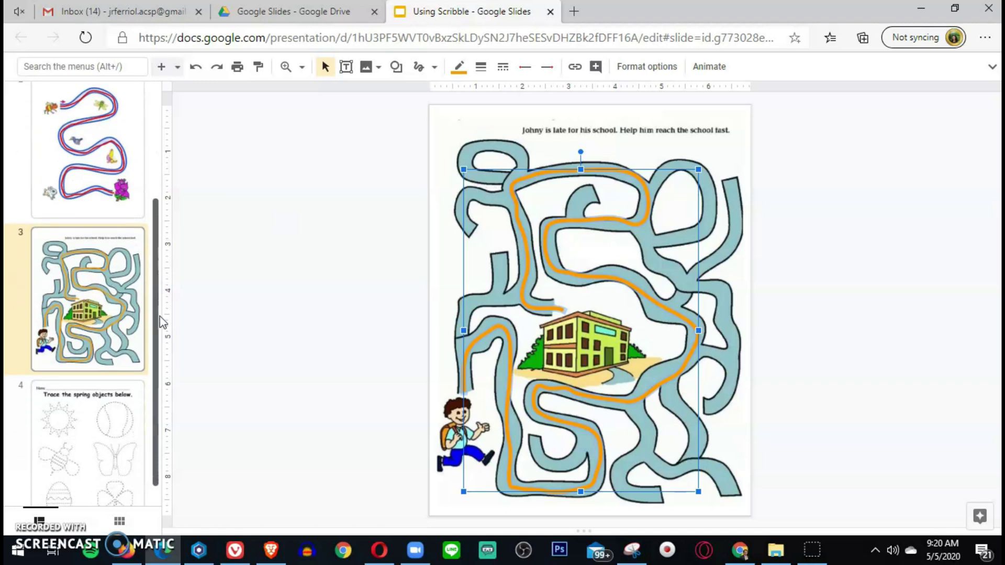
{"action": "left_click", "coordinate": [102, 449]}
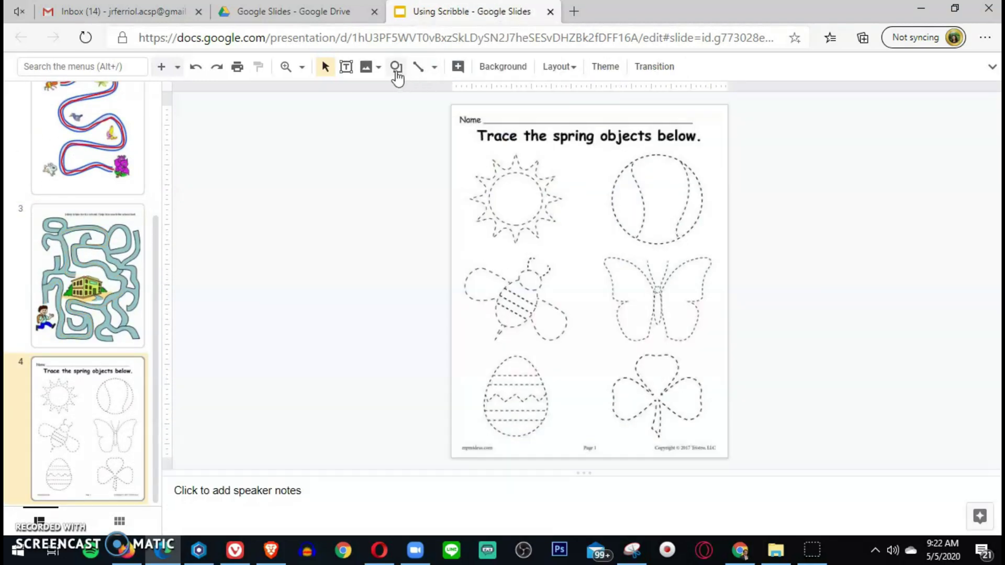
{"action": "left_click", "coordinate": [434, 67]}
{"action": "left_click", "coordinate": [442, 227]}
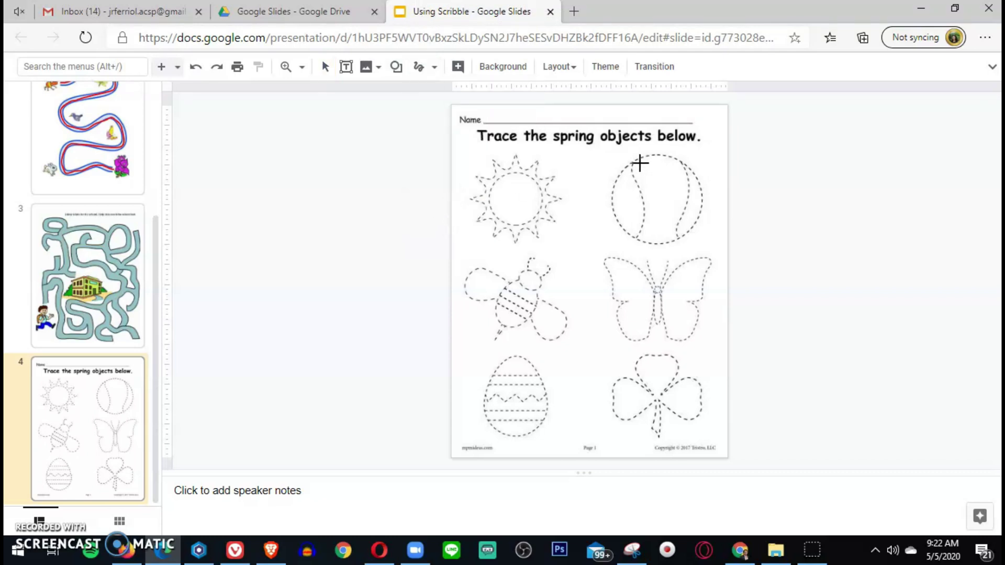
{"action": "mouse_move", "coordinate": [638, 158]}
{"action": "left_mouse_down"}
{"action": "mouse_move", "coordinate": [662, 152]}
{"action": "mouse_move", "coordinate": [691, 166]}
{"action": "mouse_move", "coordinate": [696, 229]}
{"action": "mouse_move", "coordinate": [637, 240]}
{"action": "mouse_move", "coordinate": [614, 215]}
{"action": "mouse_move", "coordinate": [633, 159]}
{"action": "left_mouse_up"}
Step: Format the traced ball outline with an orange line 8px thick
{"action": "left_click", "coordinate": [458, 66]}
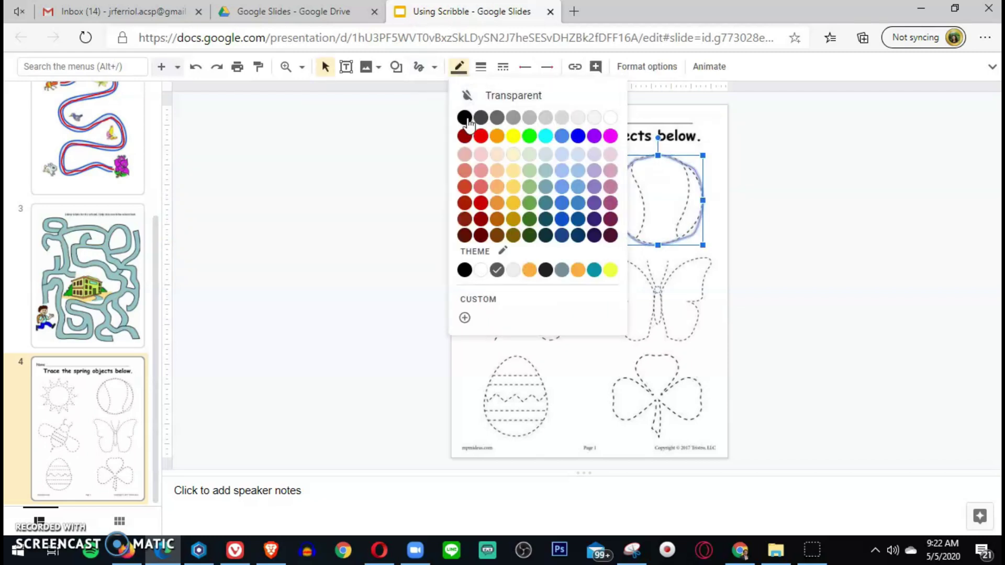
{"action": "left_click", "coordinate": [495, 139]}
{"action": "left_click", "coordinate": [481, 67]}
{"action": "left_click", "coordinate": [504, 185]}
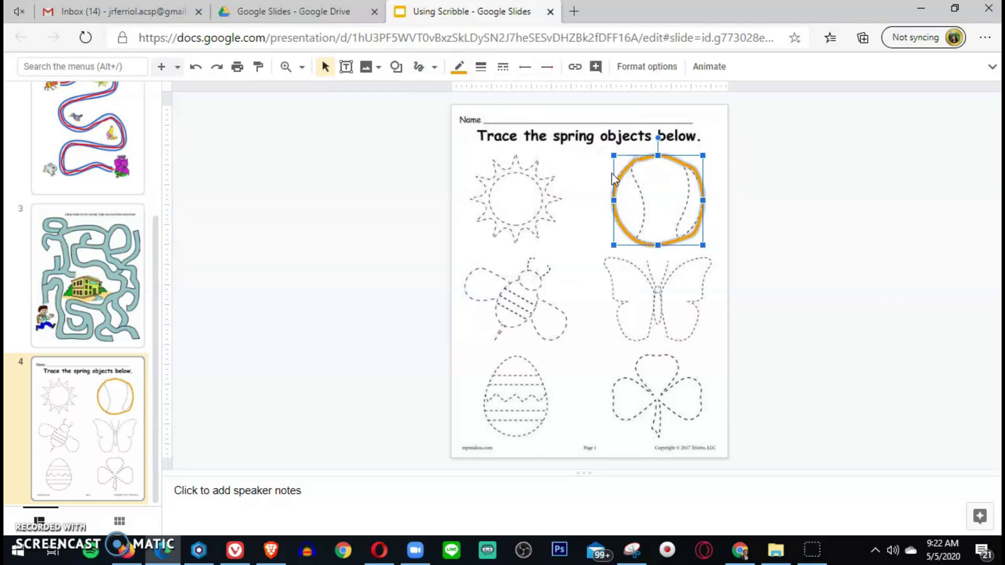
Step: Trace the two curved seams inside the ball with the Scribble tool
{"action": "left_click", "coordinate": [419, 66]}
{"action": "left_click_drag", "start_coordinate": [633, 161], "coordinate": [637, 238]}
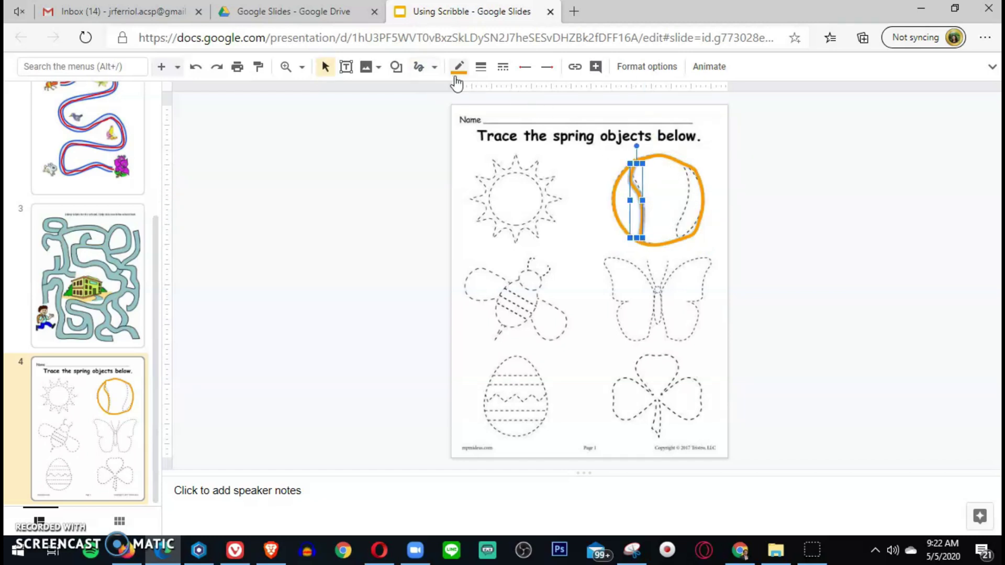
{"action": "left_click", "coordinate": [418, 69]}
{"action": "left_click_drag", "start_coordinate": [681, 162], "coordinate": [680, 239]}
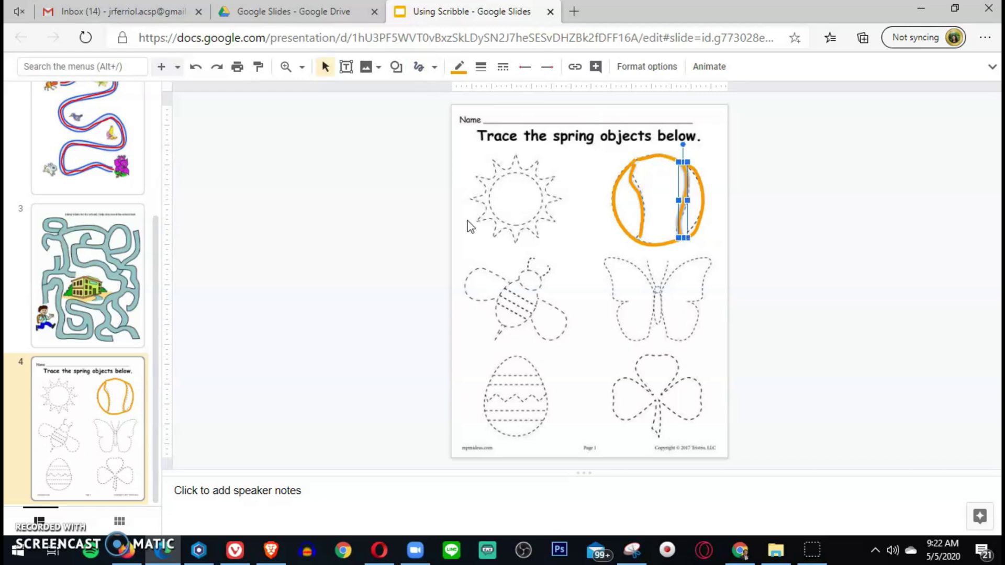
Step: Try blue on the ball's right seam line and return it to orange
{"action": "left_click", "coordinate": [457, 70]}
{"action": "left_click", "coordinate": [574, 141]}
{"action": "left_click", "coordinate": [469, 74]}
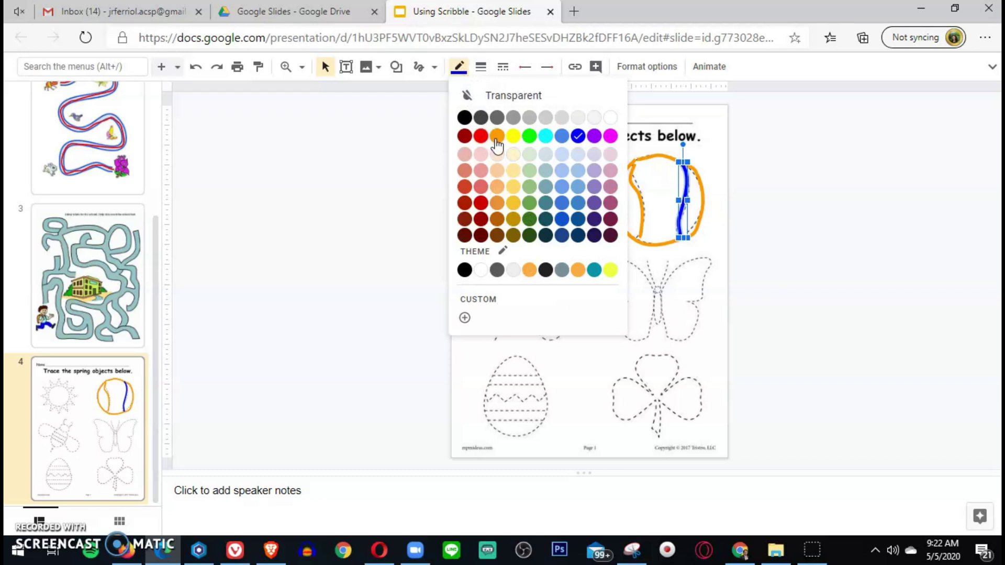
{"action": "left_click", "coordinate": [497, 137]}
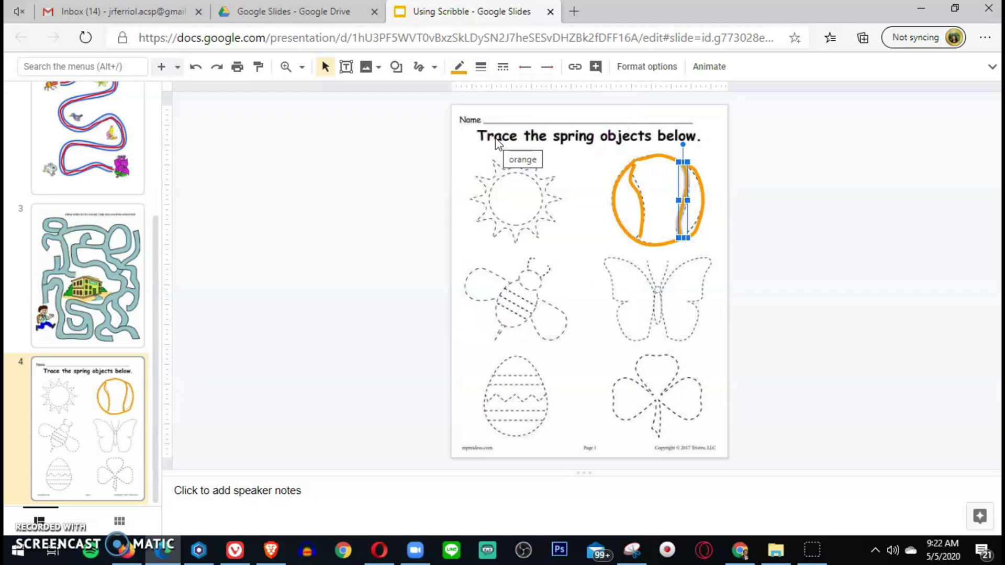
Step: Trace the butterfly's right wing with the Scribble tool
{"action": "left_click", "coordinate": [445, 113]}
{"action": "left_click", "coordinate": [417, 70]}
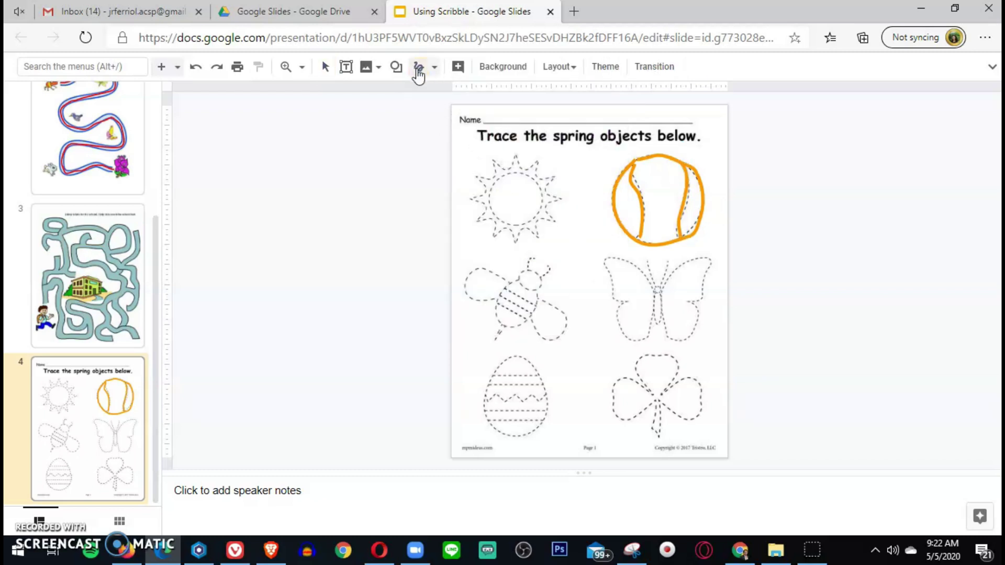
{"action": "mouse_move", "coordinate": [661, 289]}
{"action": "left_mouse_down"}
{"action": "mouse_move", "coordinate": [698, 259]}
{"action": "mouse_move", "coordinate": [712, 261]}
{"action": "mouse_move", "coordinate": [691, 327]}
{"action": "mouse_move", "coordinate": [675, 338]}
{"action": "mouse_move", "coordinate": [662, 324]}
{"action": "left_mouse_up"}
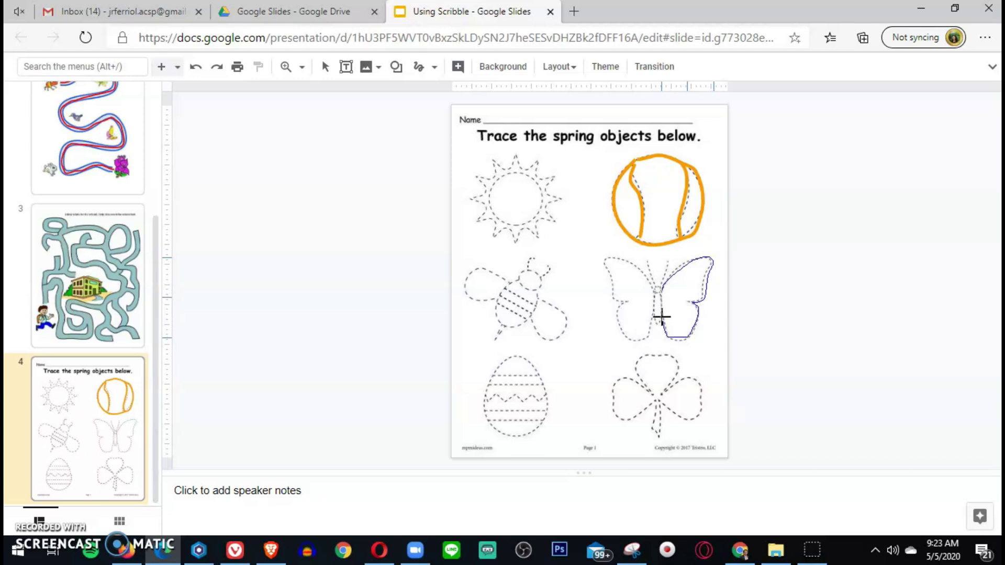
{"action": "left_click_drag", "start_coordinate": [662, 288], "coordinate": [662, 290]}
{"action": "left_click", "coordinate": [418, 66]}
{"action": "mouse_move", "coordinate": [661, 289]}
{"action": "left_mouse_down"}
{"action": "mouse_move", "coordinate": [674, 268]}
{"action": "mouse_move", "coordinate": [706, 256]}
{"action": "mouse_move", "coordinate": [686, 337]}
{"action": "mouse_move", "coordinate": [667, 335]}
{"action": "mouse_move", "coordinate": [662, 284]}
{"action": "left_mouse_up"}
Step: Format the traced right wing of the butterfly with a blue line 8px thick
{"action": "left_click", "coordinate": [458, 66]}
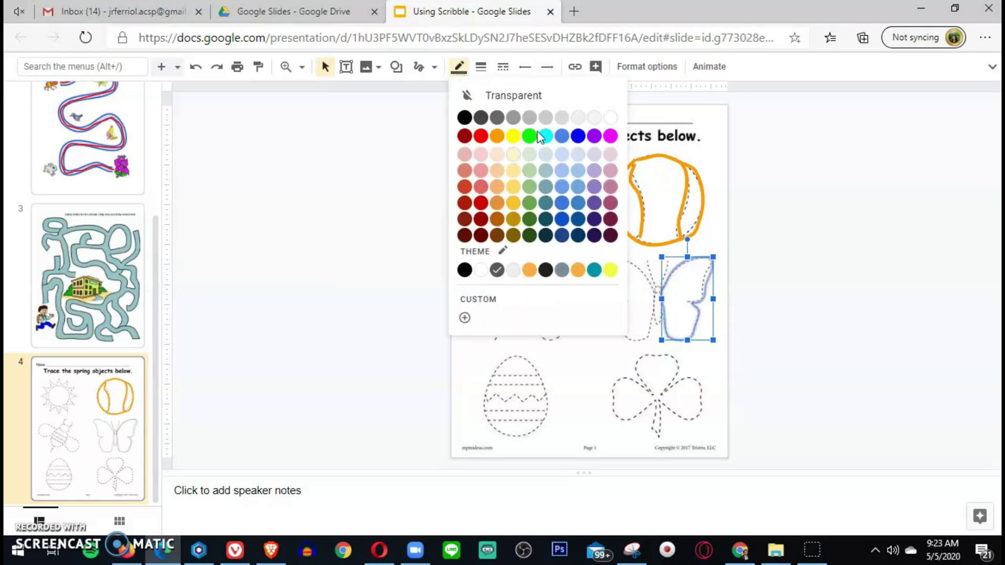
{"action": "left_click", "coordinate": [578, 137]}
{"action": "left_click", "coordinate": [480, 66]}
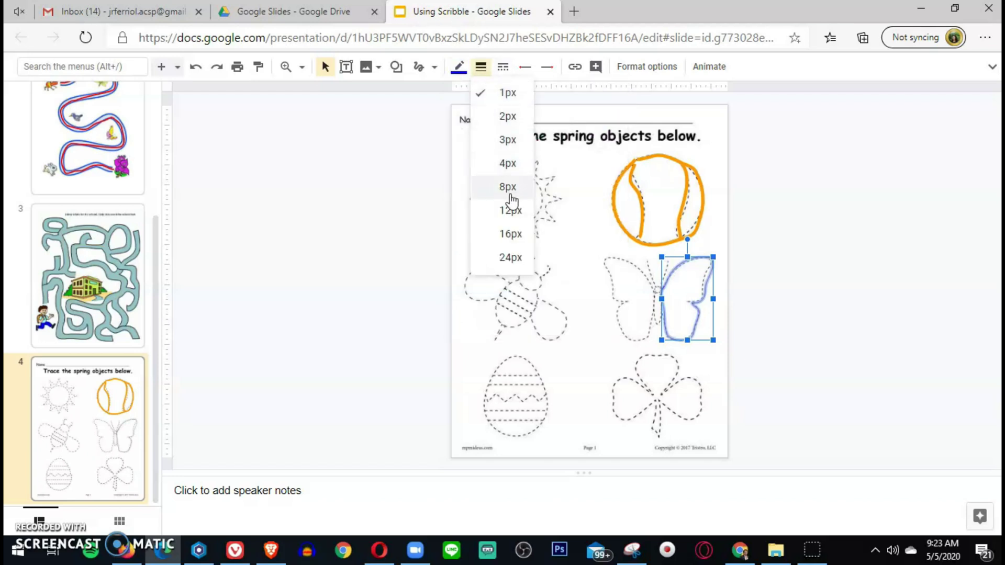
{"action": "left_click", "coordinate": [510, 195]}
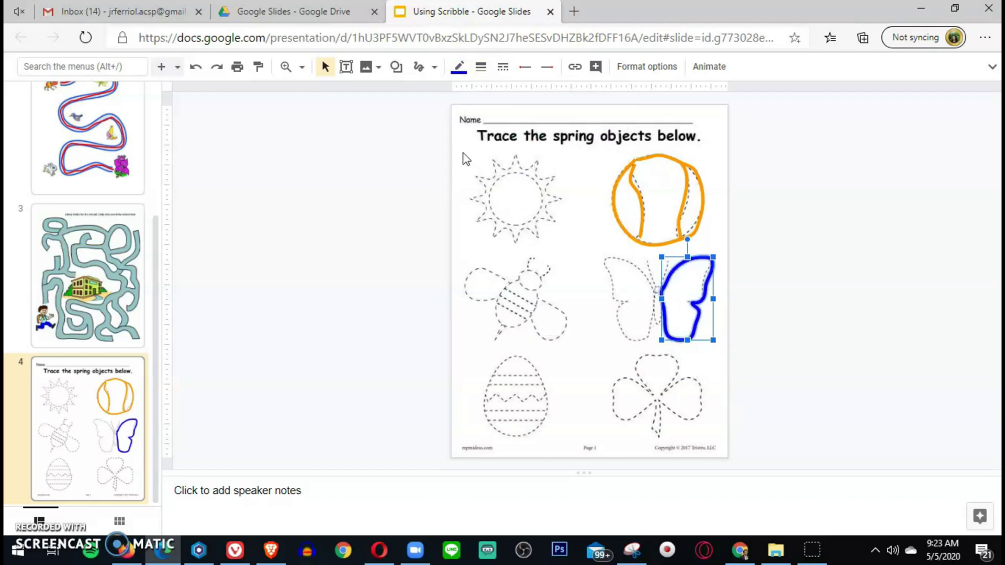
Step: Trace the butterfly's left wing and its narrow body with the Scribble tool
{"action": "left_click", "coordinate": [418, 66]}
{"action": "mouse_move", "coordinate": [654, 288]}
{"action": "left_mouse_down"}
{"action": "mouse_move", "coordinate": [626, 258]}
{"action": "mouse_move", "coordinate": [604, 259]}
{"action": "mouse_move", "coordinate": [616, 316]}
{"action": "mouse_move", "coordinate": [639, 342]}
{"action": "mouse_move", "coordinate": [654, 278]}
{"action": "left_mouse_up"}
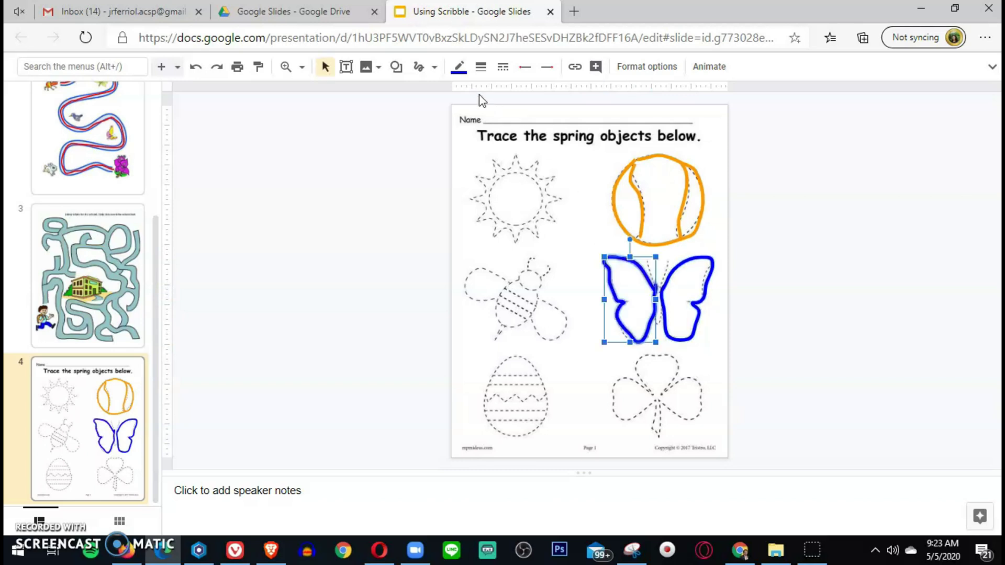
{"action": "left_click", "coordinate": [417, 69]}
{"action": "mouse_move", "coordinate": [653, 311]}
{"action": "left_mouse_down"}
{"action": "mouse_move", "coordinate": [656, 325]}
{"action": "mouse_move", "coordinate": [661, 295]}
{"action": "left_mouse_up"}
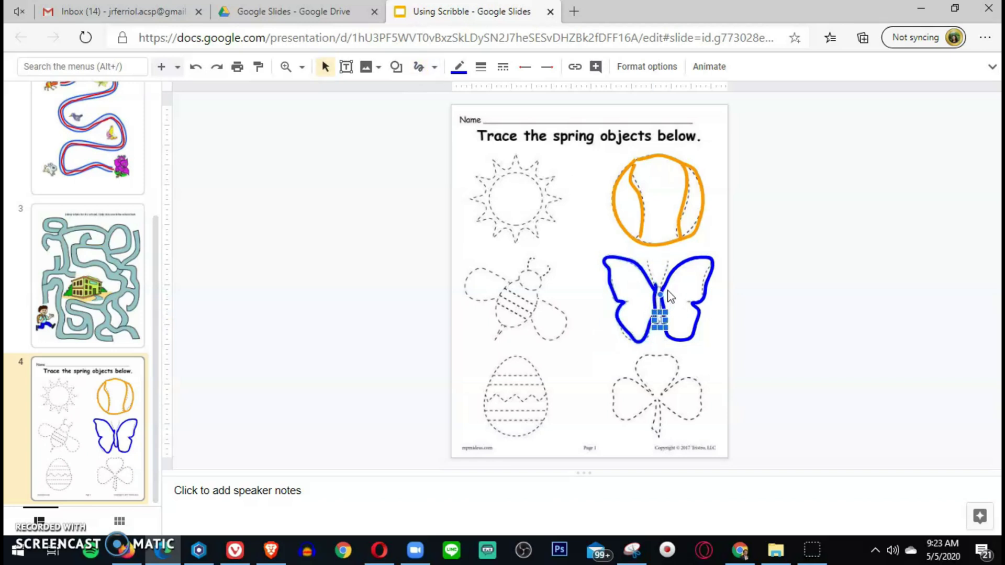
Step: Trace the butterfly's head and antennae with the Scribble tool
{"action": "left_click", "coordinate": [417, 68]}
{"action": "left_click_drag", "start_coordinate": [663, 287], "coordinate": [660, 290]}
{"action": "left_click", "coordinate": [419, 68]}
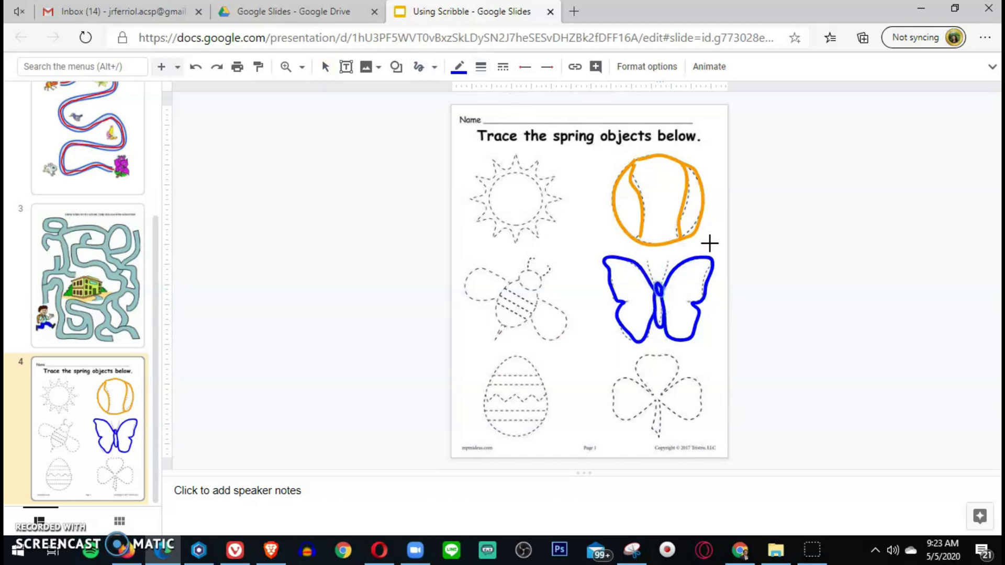
{"action": "mouse_move", "coordinate": [661, 281]}
{"action": "left_mouse_down"}
{"action": "mouse_move", "coordinate": [666, 260]}
{"action": "mouse_move", "coordinate": [650, 261]}
{"action": "left_mouse_up"}
{"action": "left_click", "coordinate": [417, 67]}
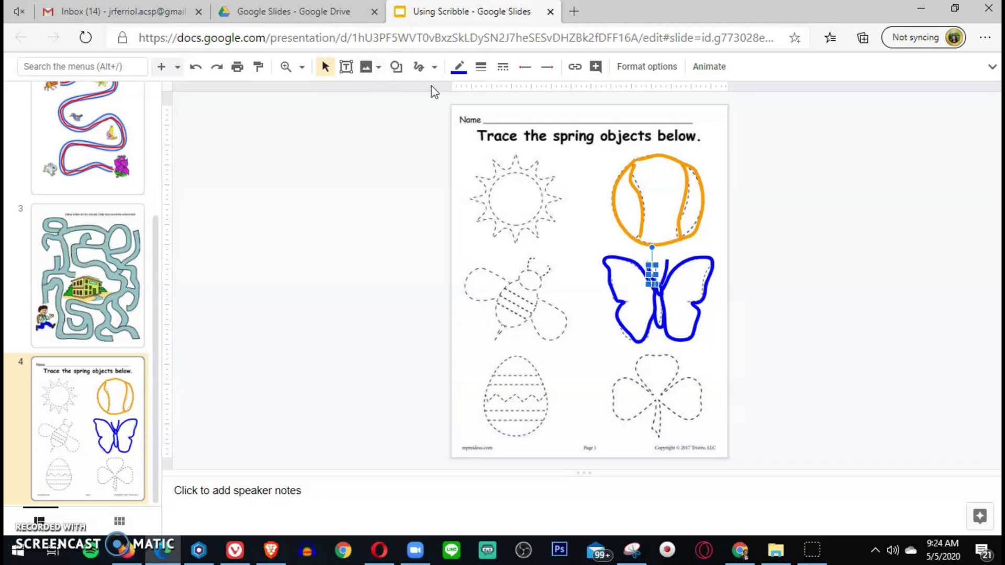
{"action": "left_click", "coordinate": [459, 72]}
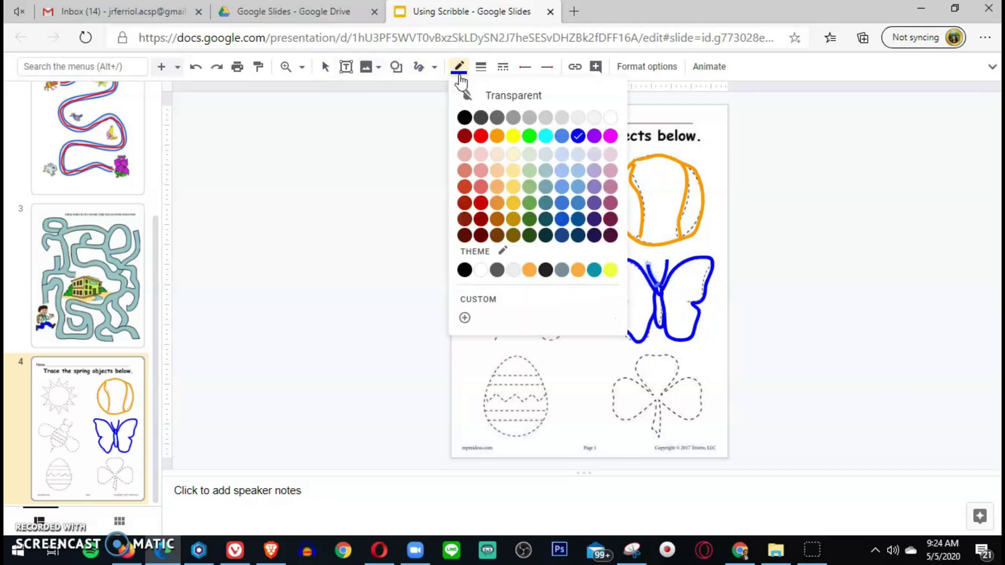
{"action": "left_click", "coordinate": [513, 136]}
{"action": "mouse_move", "coordinate": [512, 162]}
{"action": "left_mouse_down"}
{"action": "mouse_move", "coordinate": [538, 160]}
{"action": "mouse_move", "coordinate": [536, 177]}
{"action": "mouse_move", "coordinate": [545, 173]}
{"action": "mouse_move", "coordinate": [558, 198]}
{"action": "mouse_move", "coordinate": [536, 238]}
{"action": "mouse_move", "coordinate": [476, 219]}
{"action": "mouse_move", "coordinate": [479, 176]}
{"action": "mouse_move", "coordinate": [495, 158]}
{"action": "mouse_move", "coordinate": [513, 173]}
{"action": "left_mouse_up"}
{"action": "key", "text": "ctrl+z"}
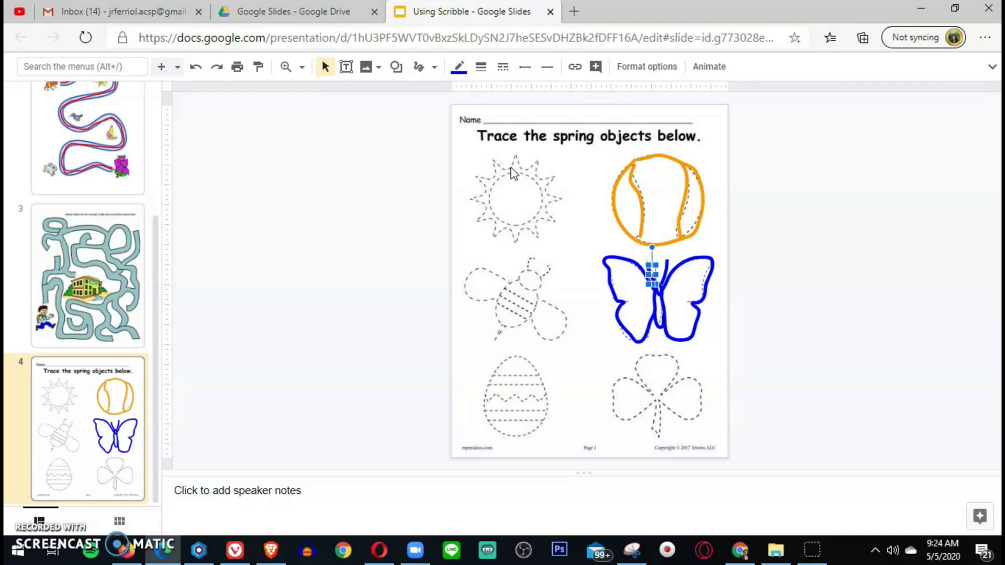
{"action": "left_click", "coordinate": [417, 67]}
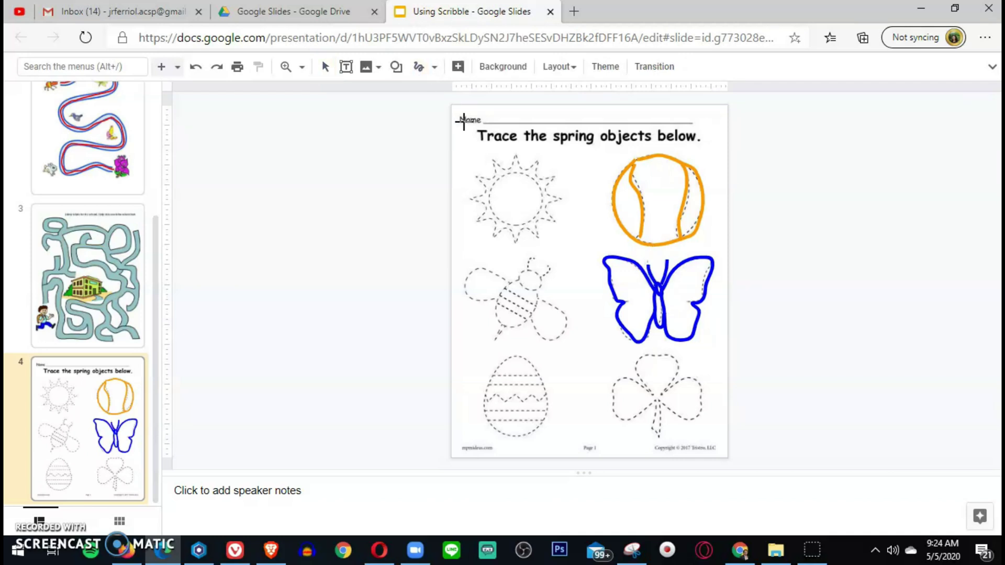
{"action": "mouse_move", "coordinate": [509, 167]}
{"action": "left_mouse_down"}
{"action": "mouse_move", "coordinate": [515, 155]}
{"action": "mouse_move", "coordinate": [521, 165]}
{"action": "mouse_move", "coordinate": [537, 158]}
{"action": "mouse_move", "coordinate": [553, 197]}
{"action": "left_mouse_up"}
{"action": "left_click", "coordinate": [818, 559]}
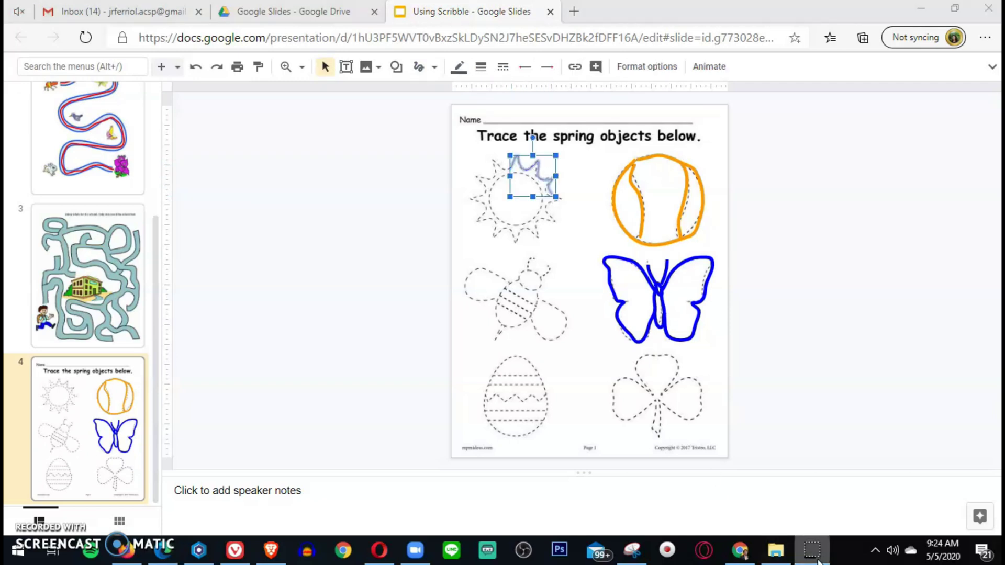
{"action": "key", "text": "ctrl+z"}
Step: Trace the sun's pointed rays all the way around with the Scribble tool and colour the line yellow
{"action": "left_click", "coordinate": [415, 67]}
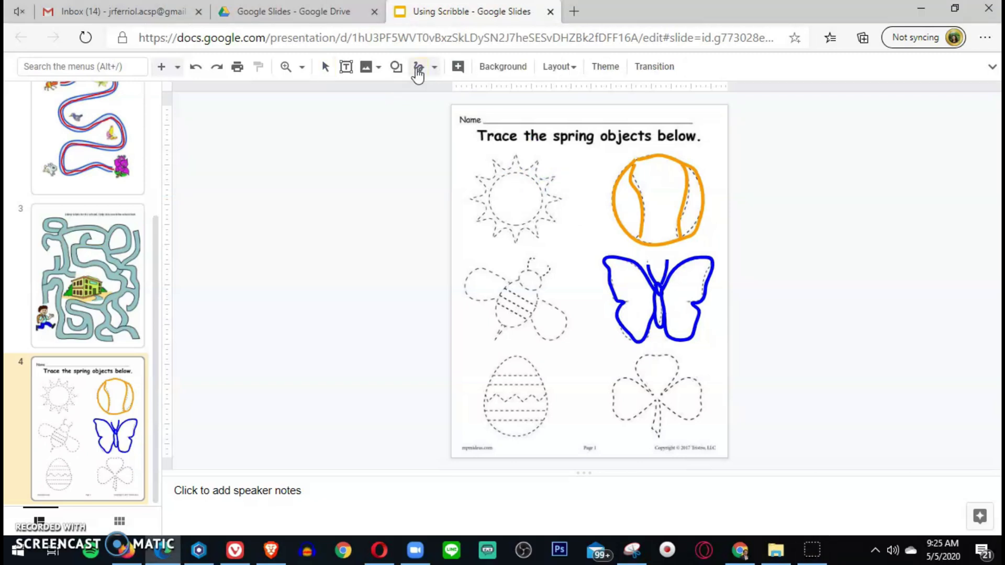
{"action": "mouse_move", "coordinate": [508, 168]}
{"action": "left_mouse_down"}
{"action": "mouse_move", "coordinate": [514, 155]}
{"action": "mouse_move", "coordinate": [534, 162]}
{"action": "mouse_move", "coordinate": [556, 204]}
{"action": "mouse_move", "coordinate": [517, 237]}
{"action": "mouse_move", "coordinate": [488, 230]}
{"action": "mouse_move", "coordinate": [471, 196]}
{"action": "mouse_move", "coordinate": [501, 157]}
{"action": "mouse_move", "coordinate": [512, 167]}
{"action": "mouse_move", "coordinate": [518, 158]}
{"action": "left_mouse_up"}
{"action": "left_click", "coordinate": [459, 67]}
{"action": "left_click", "coordinate": [512, 143]}
Step: Set the line weight of the sun's traced rays to 8px
{"action": "left_click", "coordinate": [481, 67]}
{"action": "left_click", "coordinate": [503, 169]}
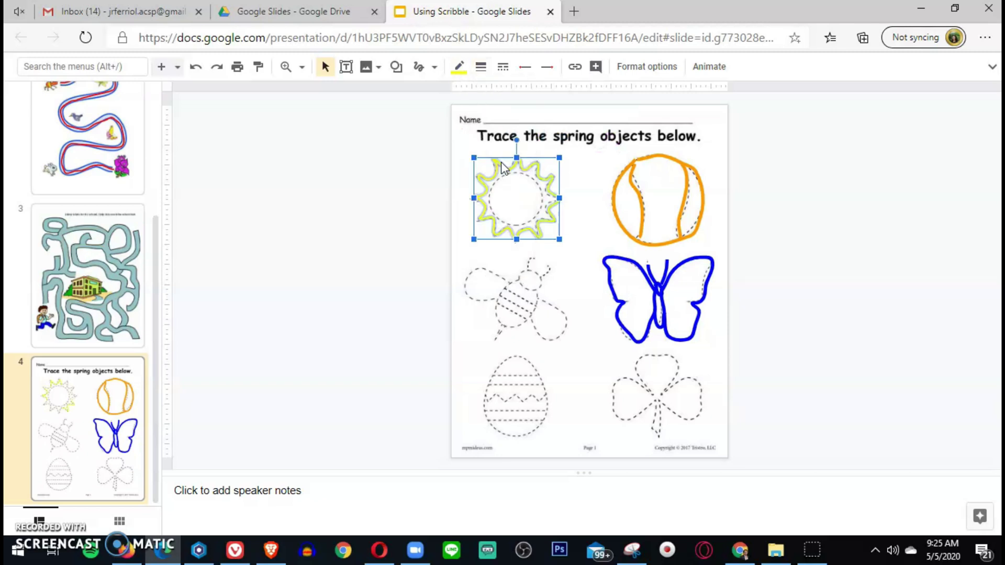
{"action": "left_click", "coordinate": [459, 66]}
{"action": "left_click", "coordinate": [481, 67]}
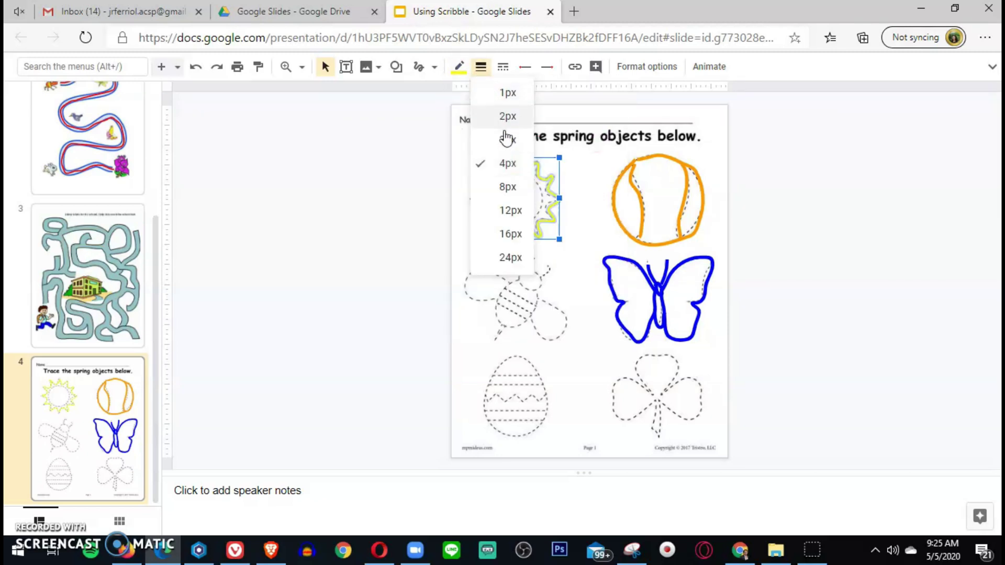
{"action": "left_click", "coordinate": [505, 188]}
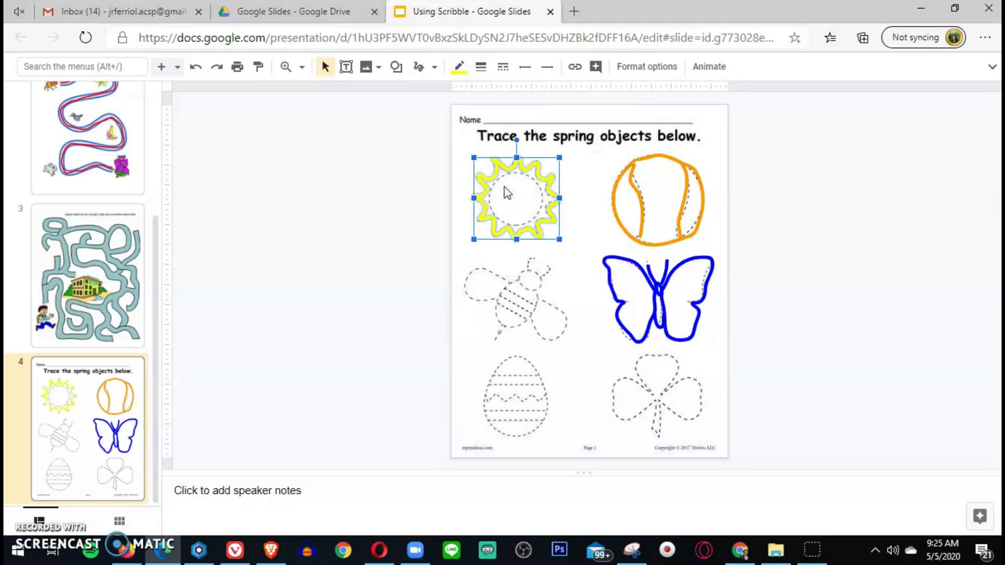
Step: Trace the sun's inner circle with the Scribble tool and deselect it
{"action": "left_click", "coordinate": [420, 67]}
{"action": "mouse_move", "coordinate": [509, 173]}
{"action": "left_mouse_down"}
{"action": "mouse_move", "coordinate": [498, 175]}
{"action": "mouse_move", "coordinate": [492, 205]}
{"action": "mouse_move", "coordinate": [506, 221]}
{"action": "mouse_move", "coordinate": [531, 216]}
{"action": "mouse_move", "coordinate": [541, 191]}
{"action": "mouse_move", "coordinate": [505, 174]}
{"action": "left_mouse_up"}
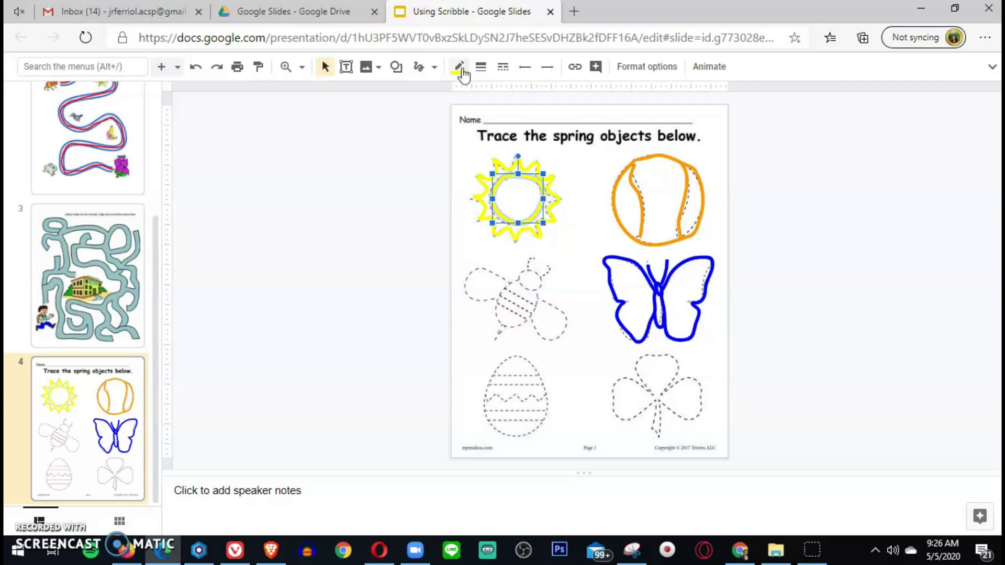
{"action": "left_click", "coordinate": [793, 198]}
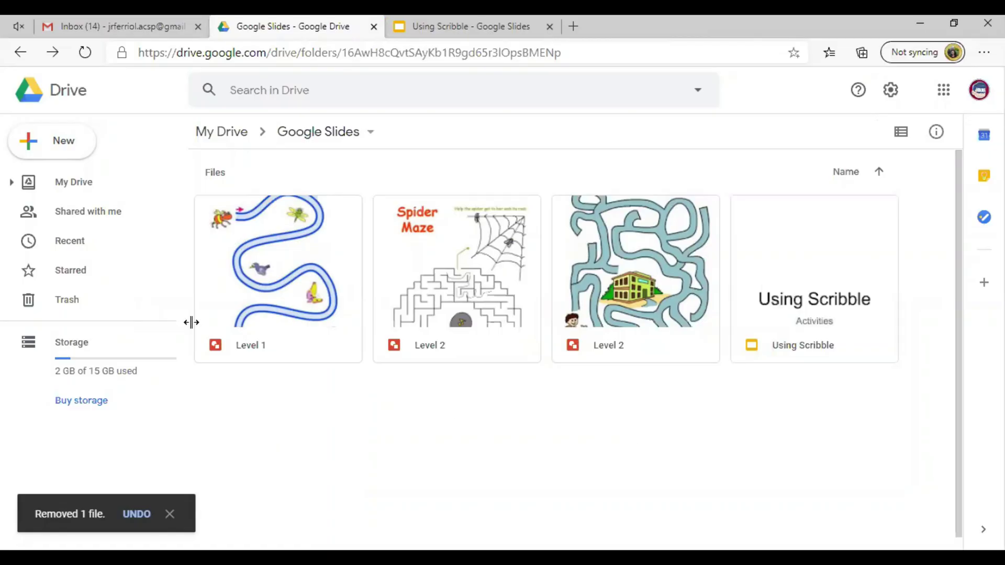
Step: From the Google Slides folder in Drive, create a new blank Google Slides presentation
{"action": "left_click", "coordinate": [69, 157]}
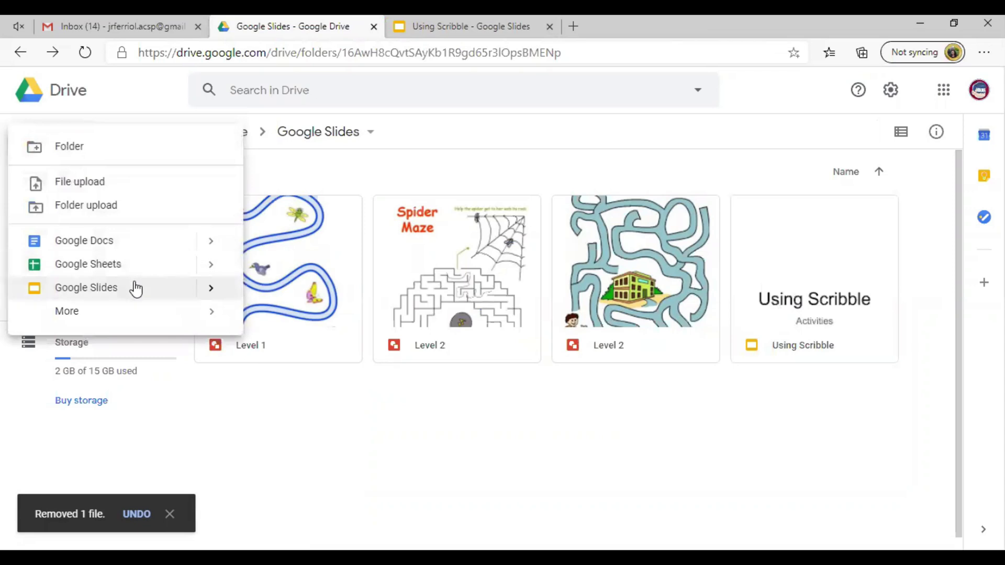
{"action": "left_click", "coordinate": [135, 290]}
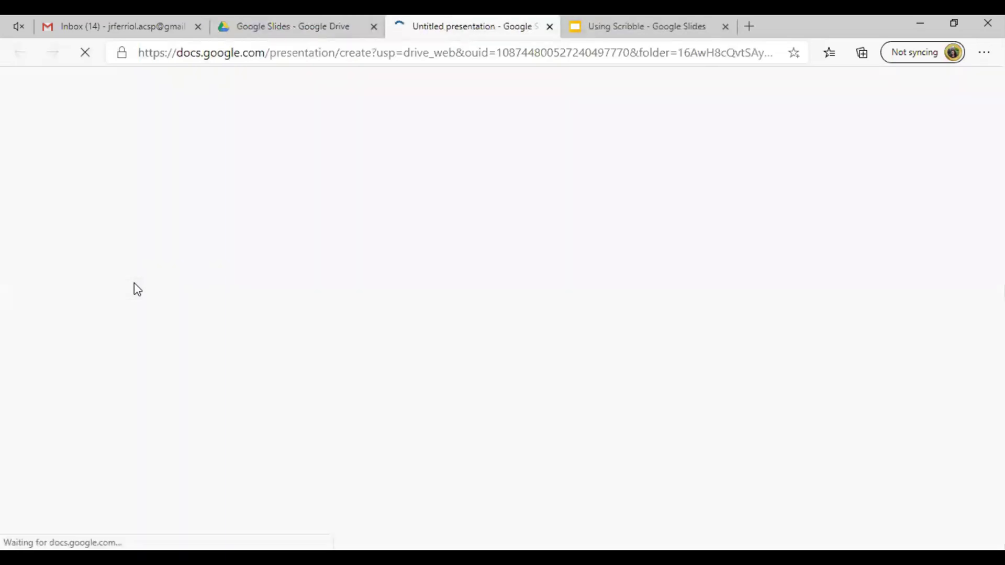
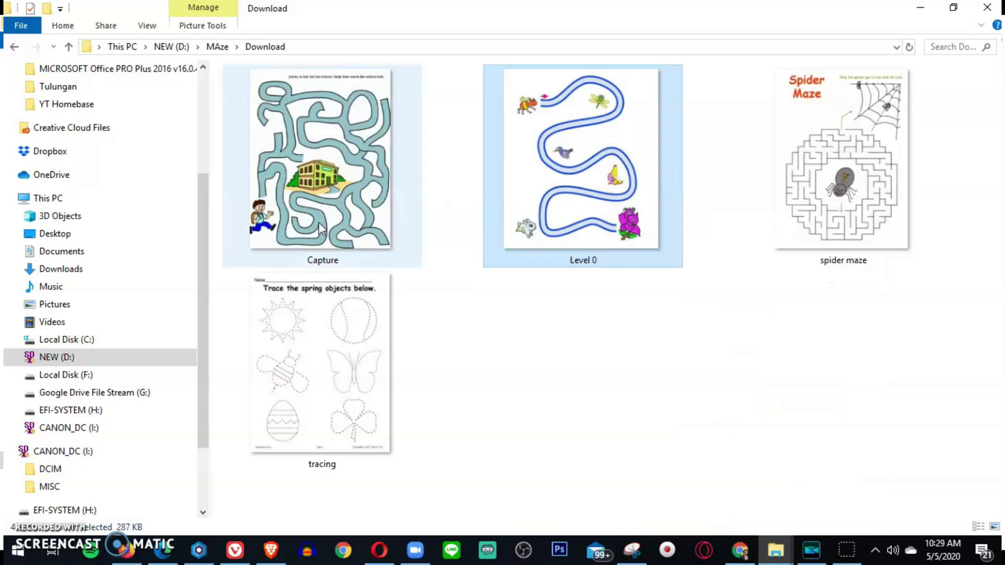
Step: Open the file properties of the Capture maze image in the Download folder
{"action": "left_click", "coordinate": [321, 228]}
{"action": "right_click", "coordinate": [321, 229]}
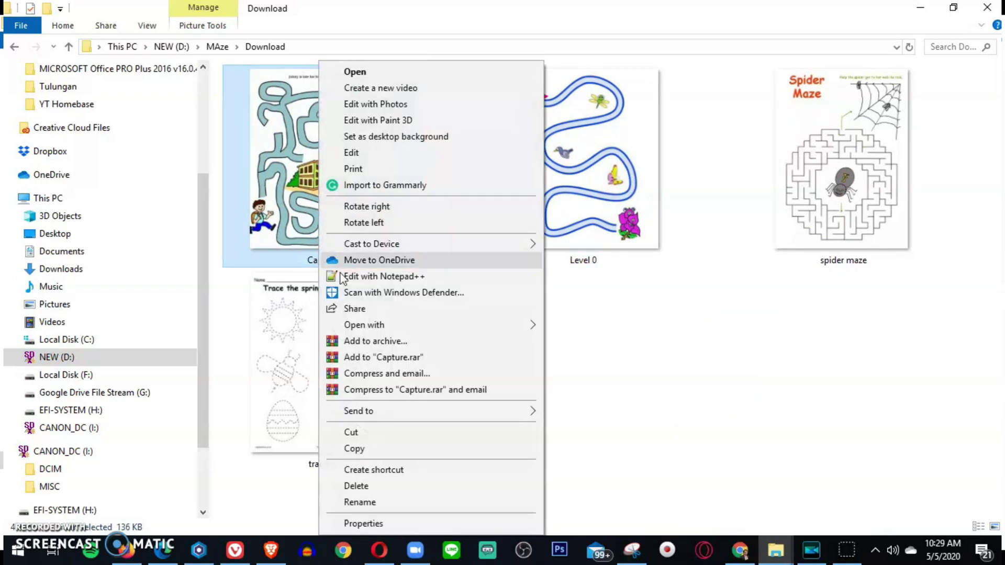
{"action": "left_click", "coordinate": [374, 524]}
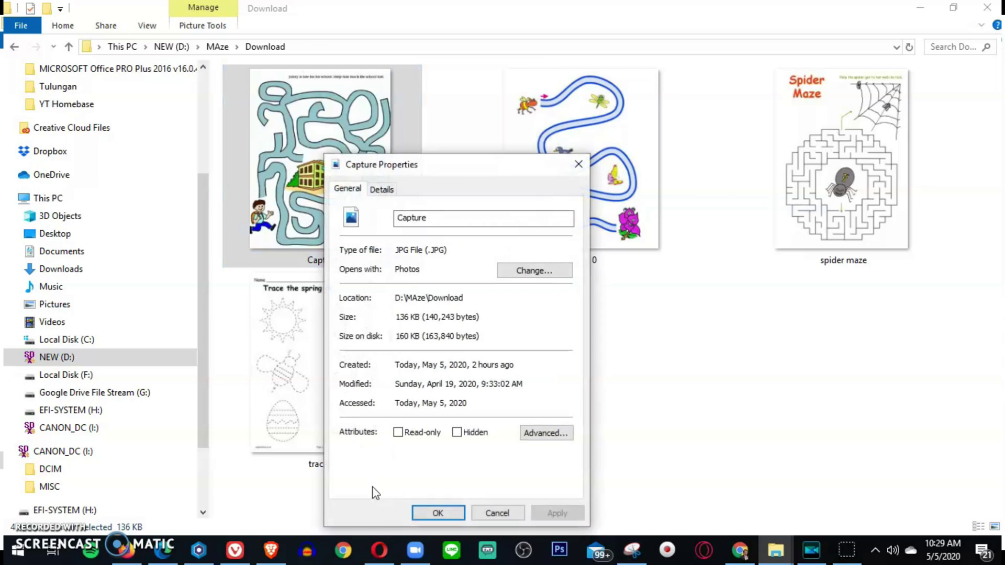
Step: Check the pixel dimensions of the Capture image in its file details, and close the properties
{"action": "left_click", "coordinate": [381, 190]}
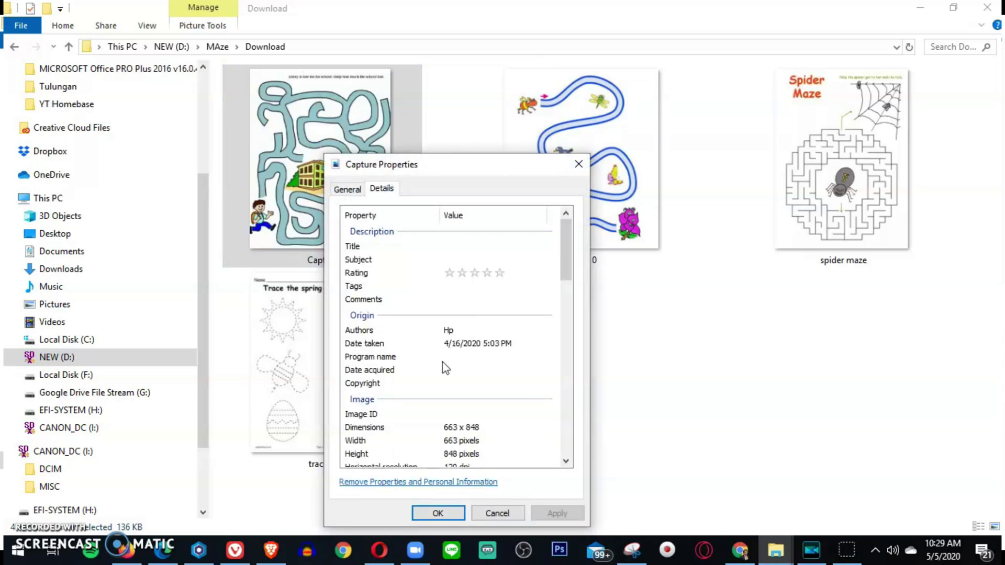
{"action": "left_click", "coordinate": [484, 431]}
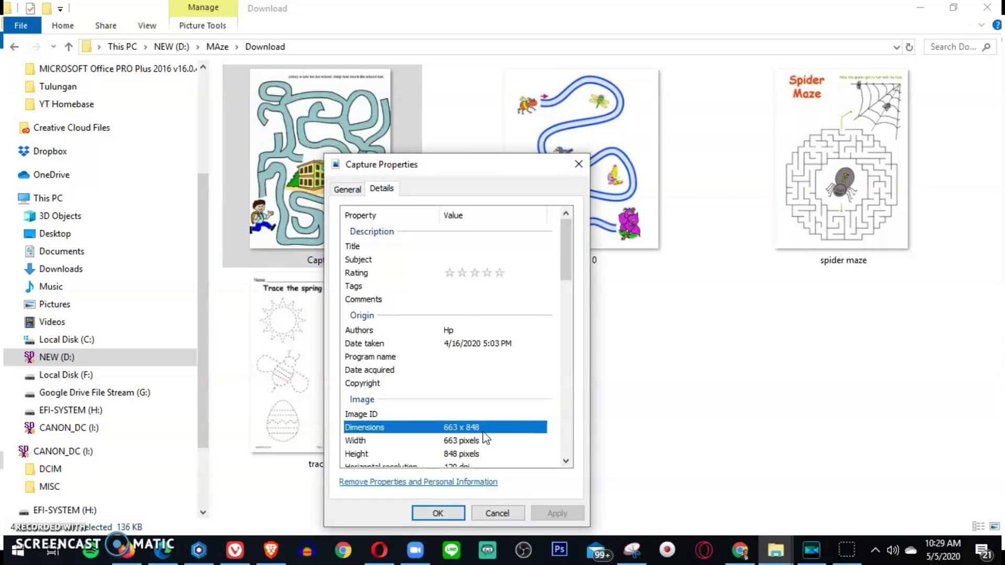
{"action": "left_click", "coordinate": [442, 513]}
{"action": "left_click", "coordinate": [441, 513]}
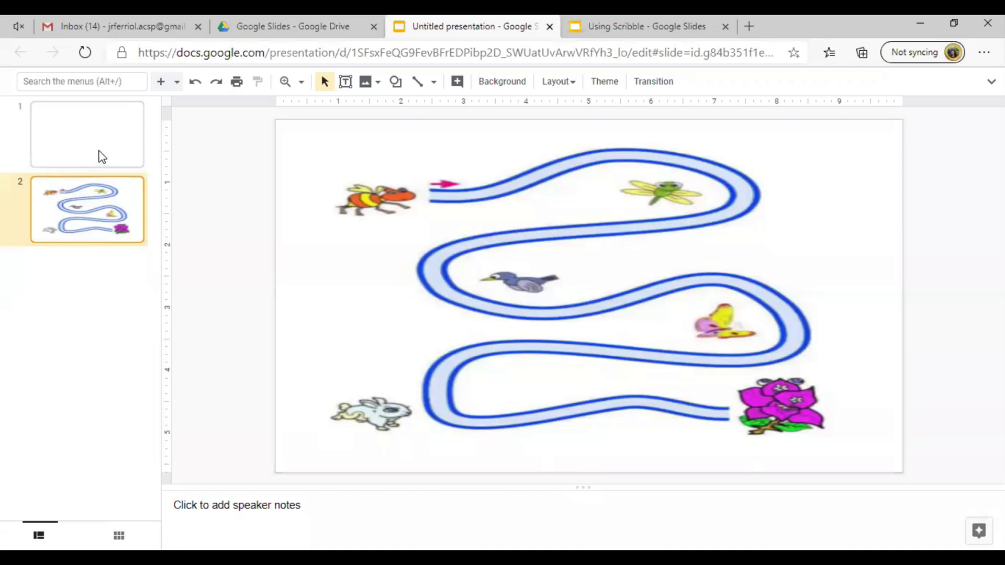
Step: In the untitled presentation's page setup, switch the slide size to Custom with pixels as the unit
{"action": "left_click", "coordinate": [991, 82]}
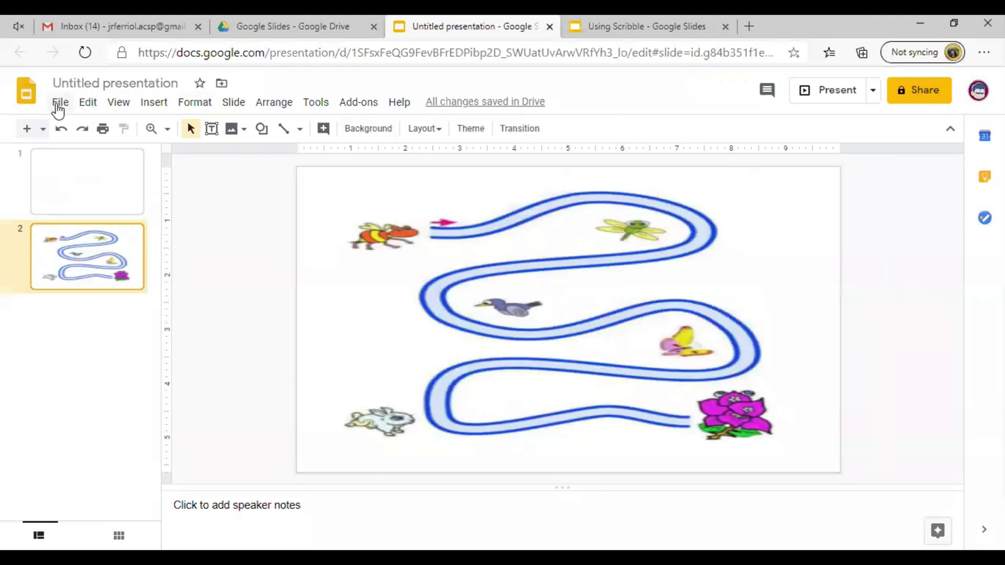
{"action": "left_click", "coordinate": [58, 108]}
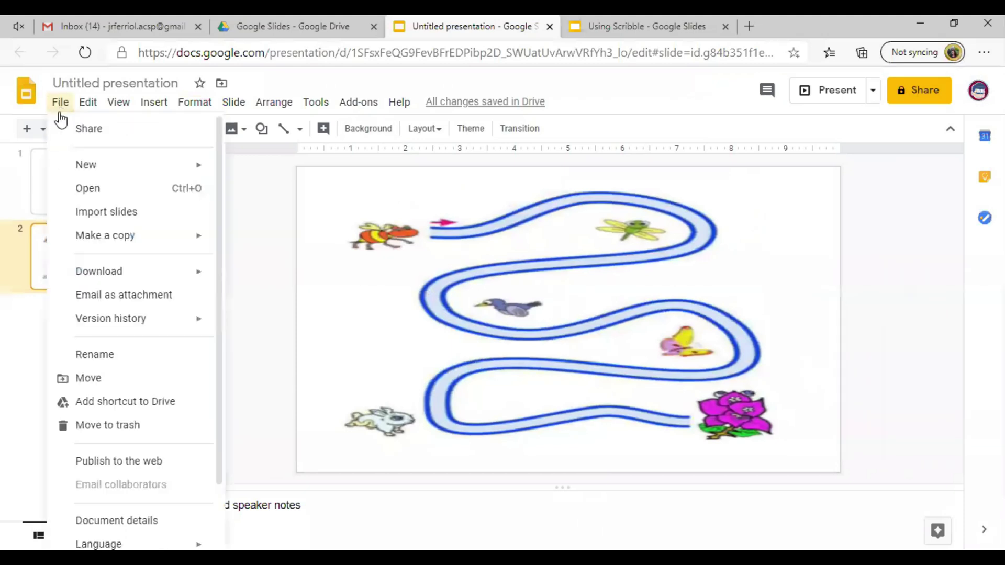
{"action": "scroll", "coordinate": [126, 425], "scroll_direction": "down", "scroll_amount": 2}
{"action": "scroll", "coordinate": [129, 430], "scroll_direction": "down", "scroll_amount": 1}
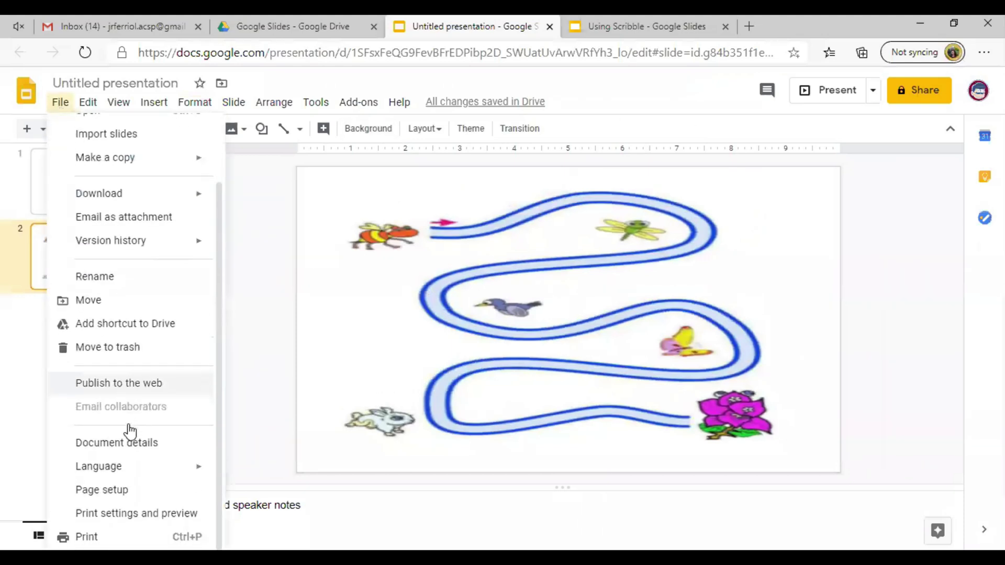
{"action": "left_click", "coordinate": [113, 497]}
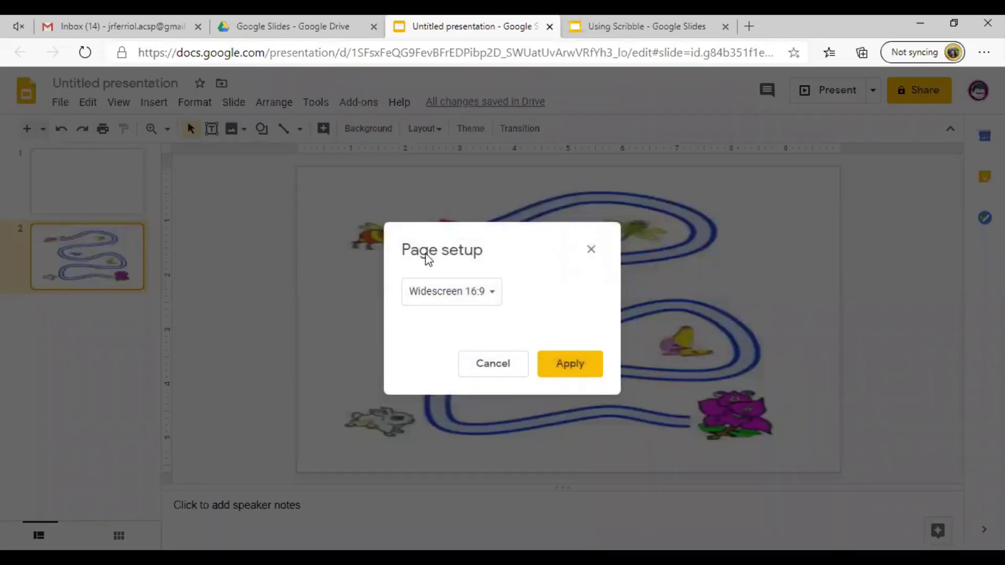
{"action": "left_click", "coordinate": [490, 299]}
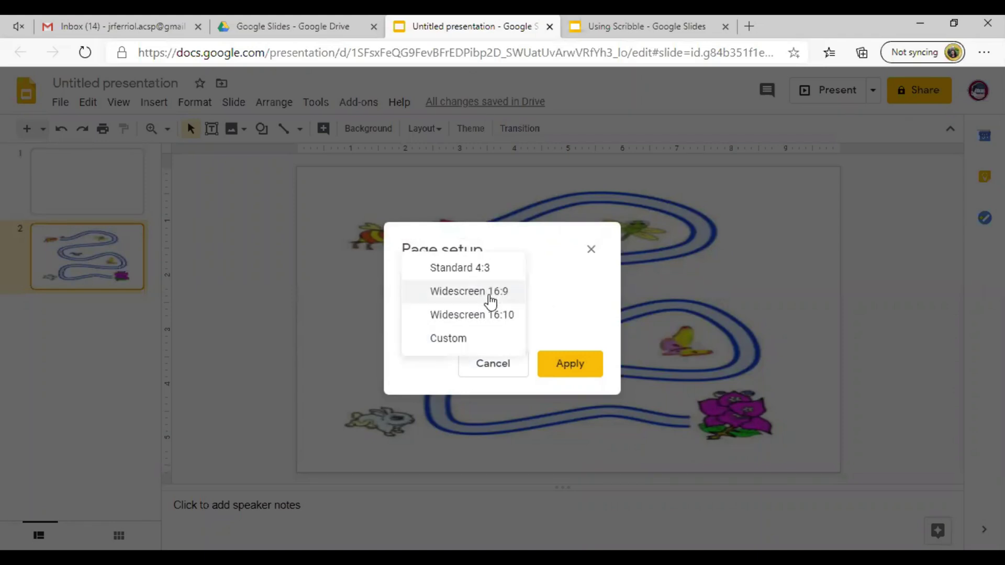
{"action": "left_click", "coordinate": [471, 345]}
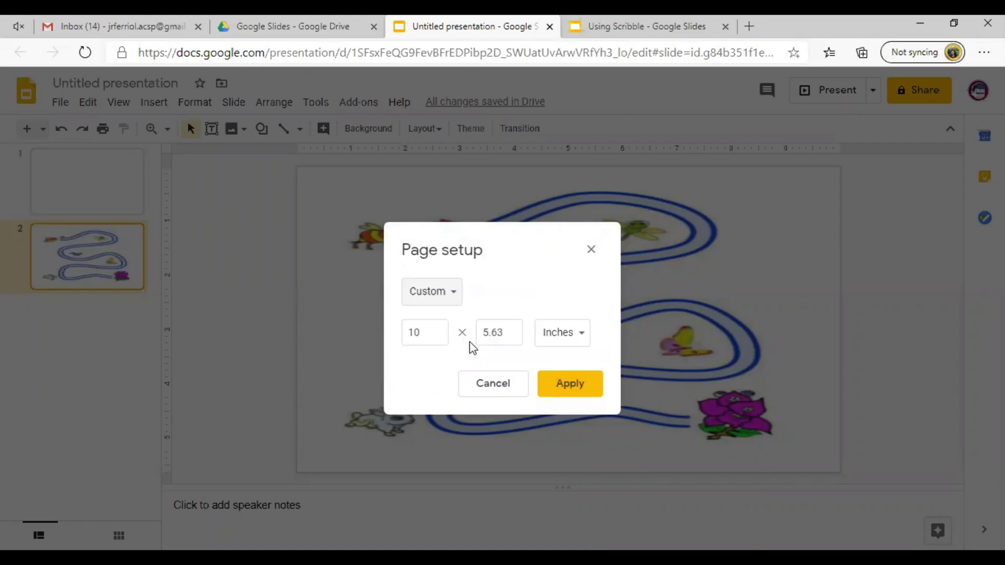
{"action": "left_click", "coordinate": [564, 343]}
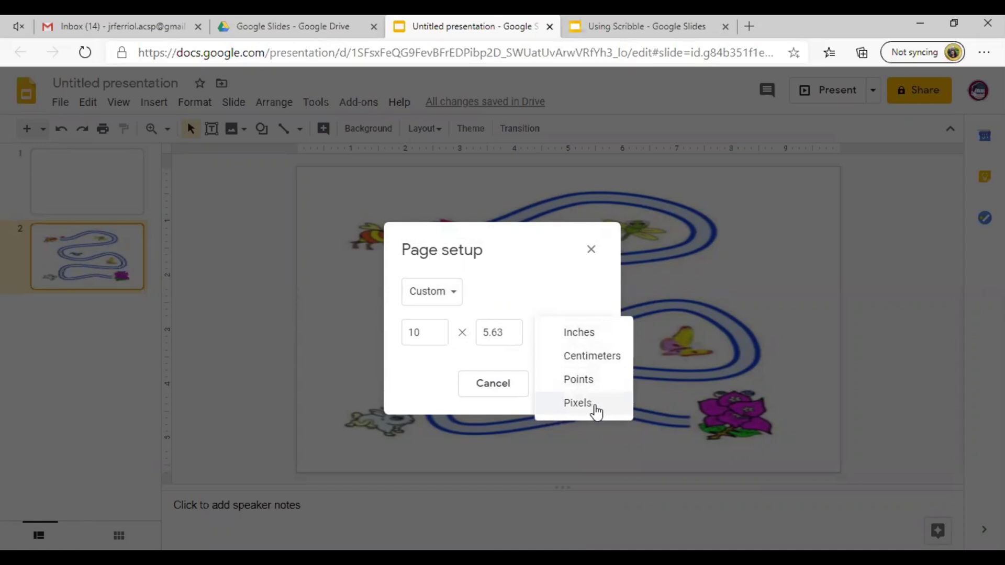
{"action": "left_click", "coordinate": [593, 408]}
Step: Set the custom slide size to 663 × 848 pixels and apply it
{"action": "double_click", "coordinate": [436, 334]}
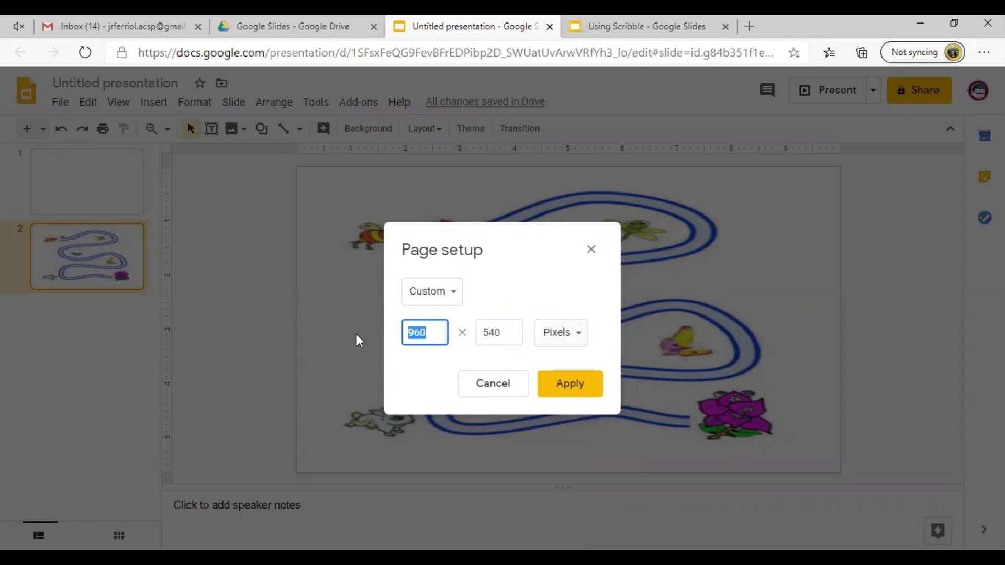
{"action": "type", "text": "663"}
{"action": "double_click", "coordinate": [510, 340]}
{"action": "type", "text": "848"}
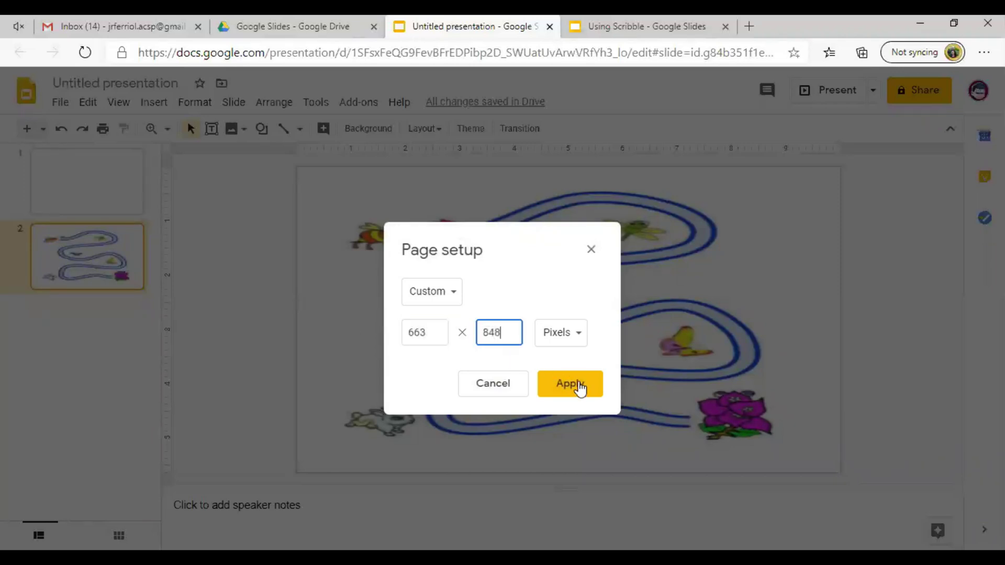
{"action": "left_click", "coordinate": [582, 387]}
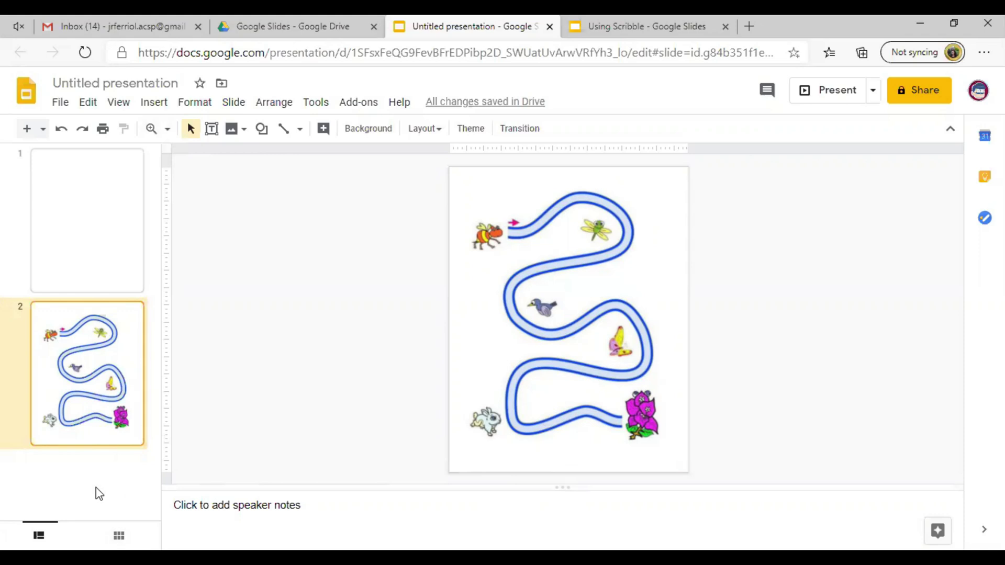
Step: Add two slides with the Blank layout after slide 2
{"action": "left_click", "coordinate": [44, 132]}
{"action": "scroll", "coordinate": [216, 393], "scroll_direction": "down", "scroll_amount": 6}
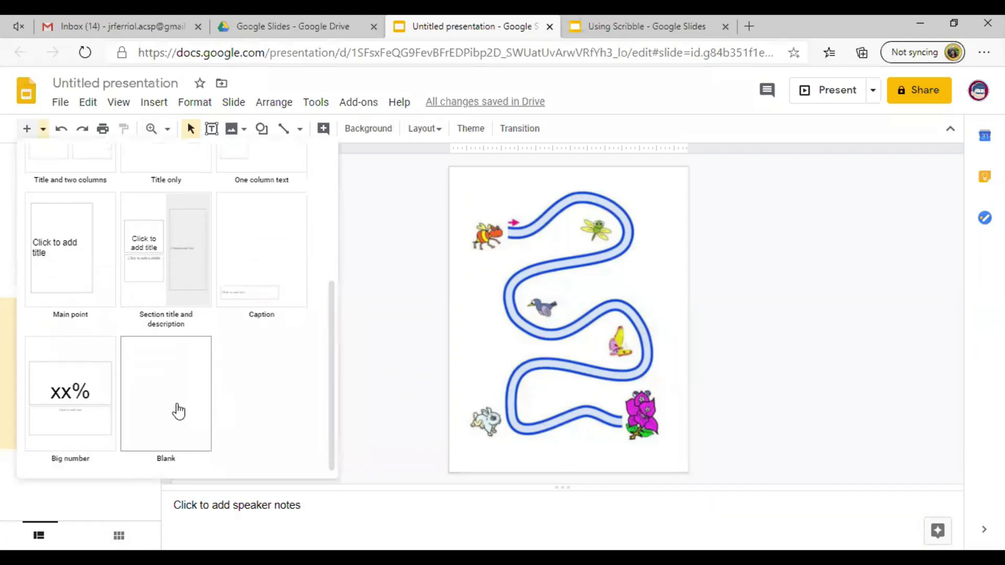
{"action": "left_click", "coordinate": [179, 412]}
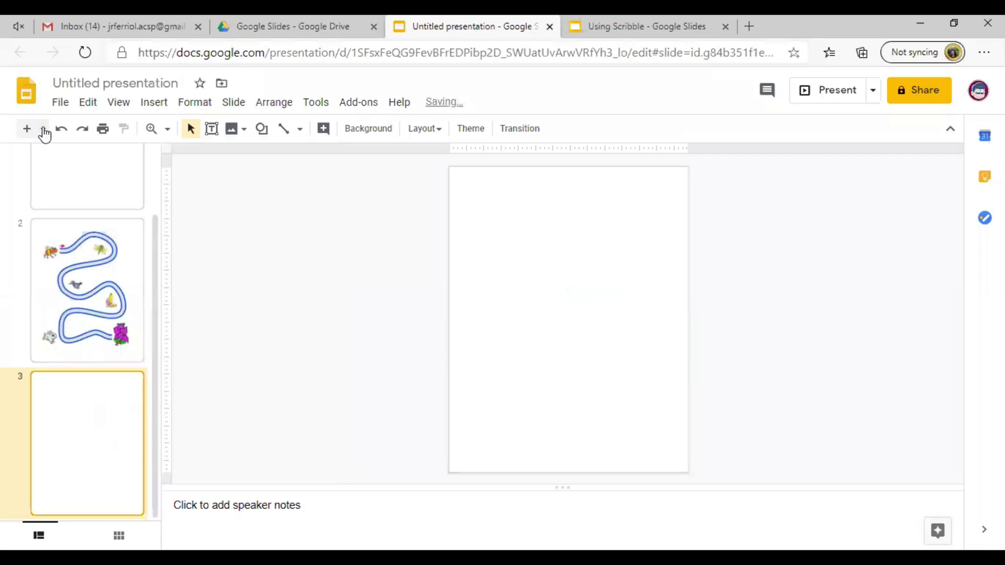
{"action": "left_click", "coordinate": [44, 132]}
{"action": "scroll", "coordinate": [157, 431], "scroll_direction": "down", "scroll_amount": 6}
{"action": "left_click", "coordinate": [184, 419]}
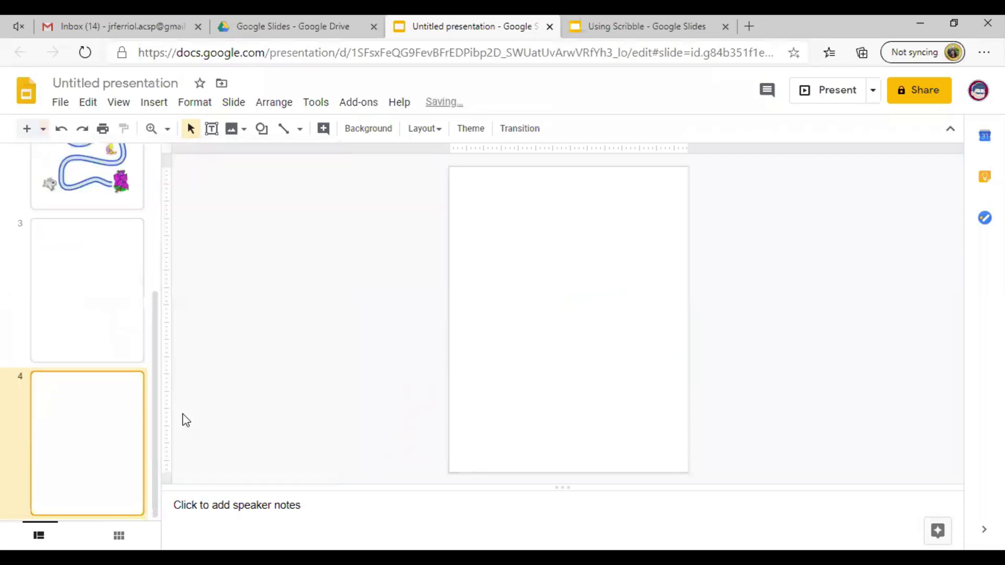
Step: Set the background of slide 3 to the Level 2 image uploaded from the MAze folder
{"action": "scroll", "coordinate": [123, 419], "scroll_direction": "up", "scroll_amount": 3}
{"action": "scroll", "coordinate": [110, 403], "scroll_direction": "down", "scroll_amount": 2}
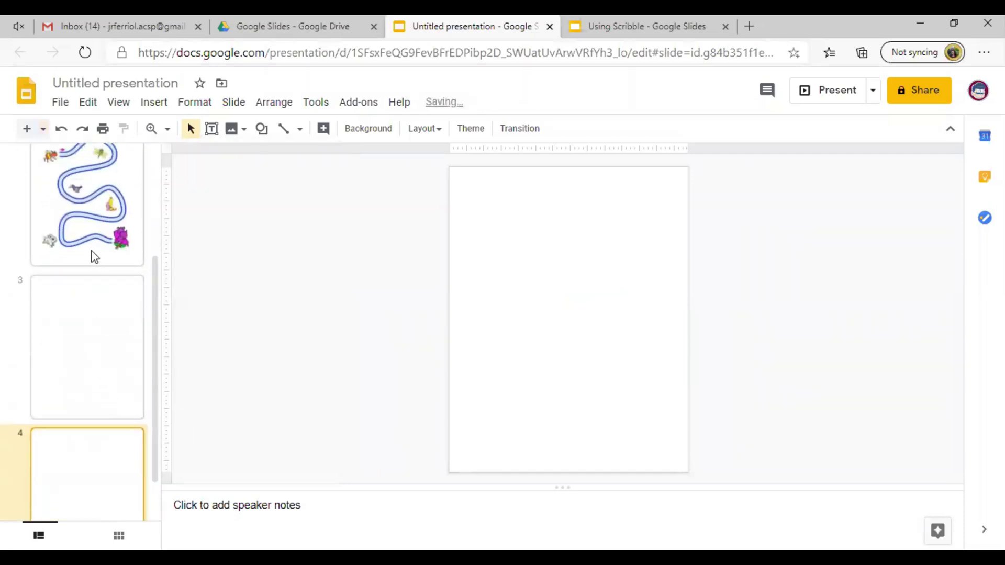
{"action": "left_click", "coordinate": [95, 246]}
{"action": "left_click", "coordinate": [106, 389]}
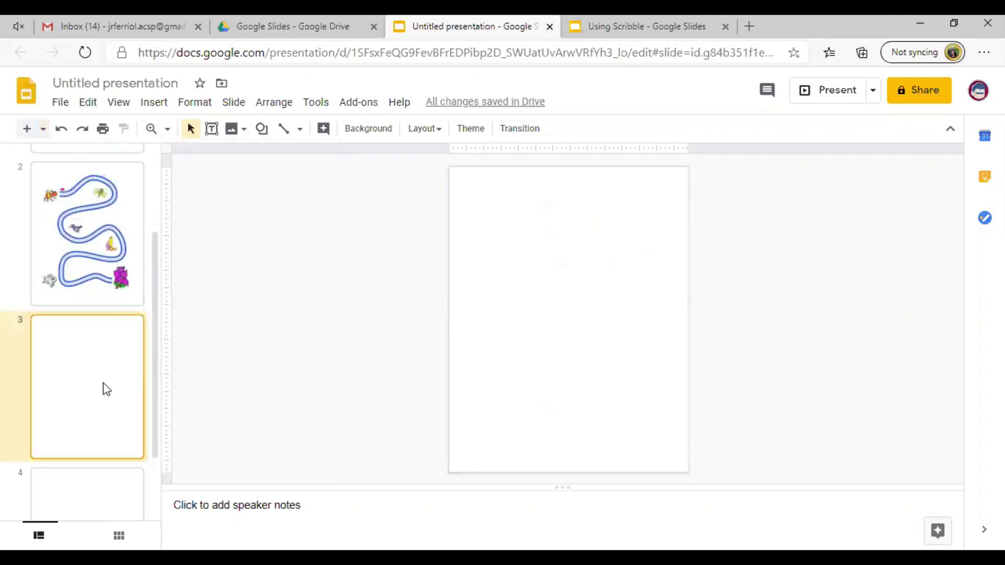
{"action": "right_click", "coordinate": [533, 267]}
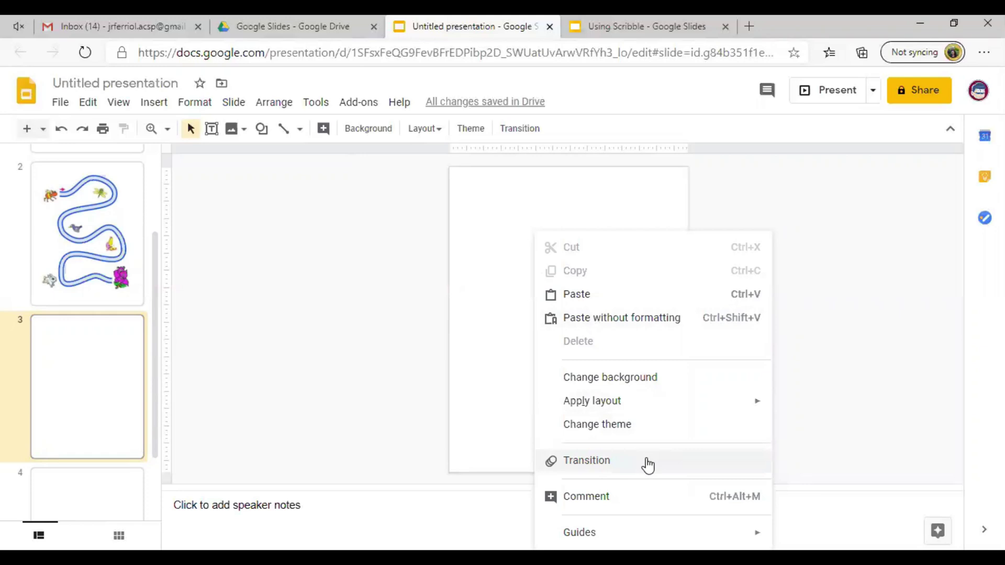
{"action": "left_click", "coordinate": [645, 378]}
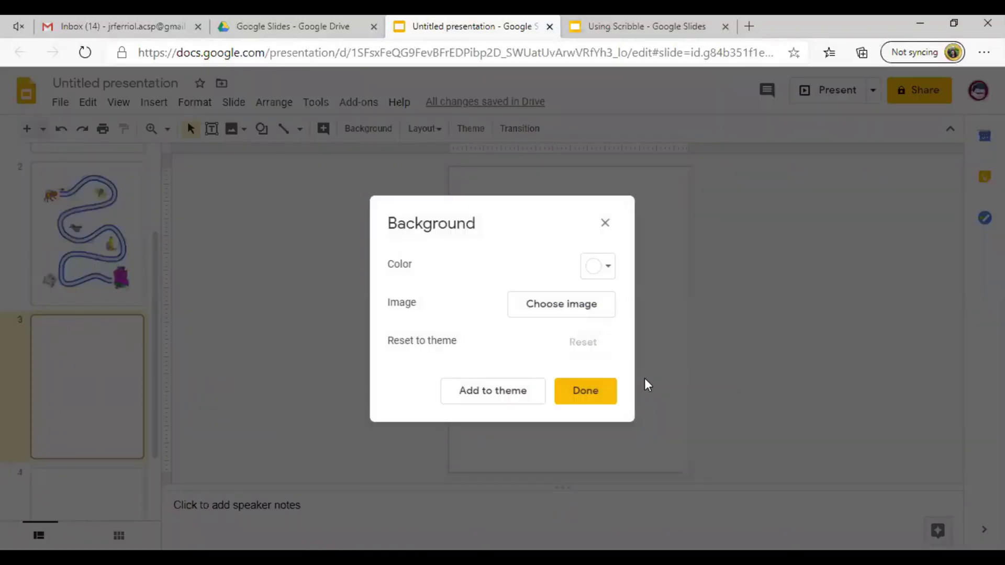
{"action": "left_click", "coordinate": [574, 308]}
{"action": "left_click", "coordinate": [513, 421]}
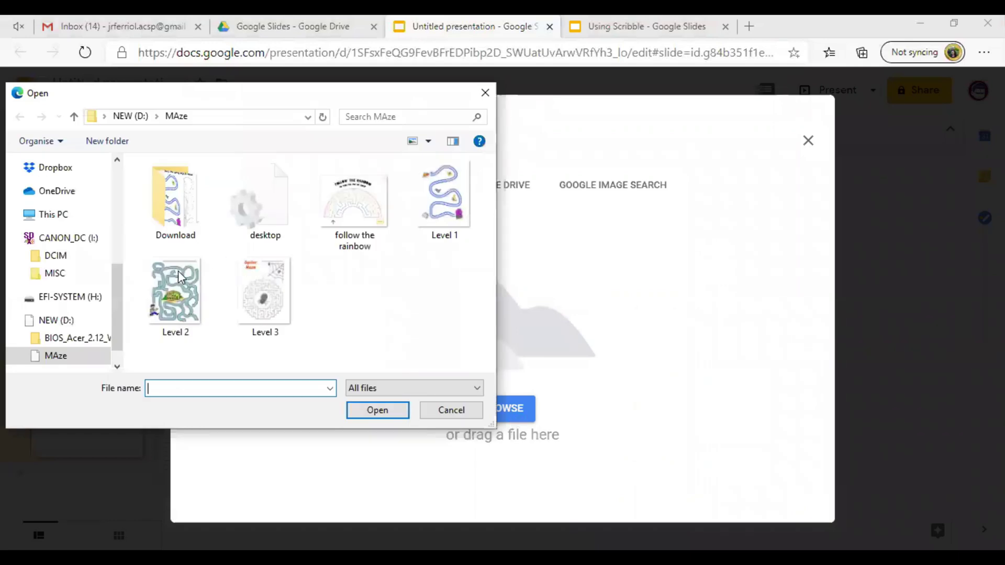
{"action": "left_click", "coordinate": [164, 296]}
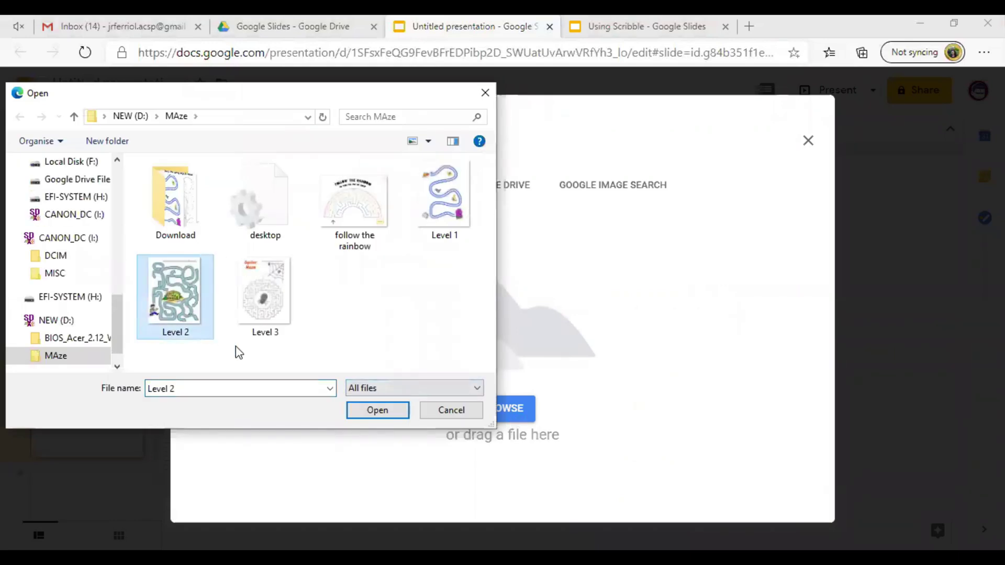
{"action": "left_click", "coordinate": [359, 415]}
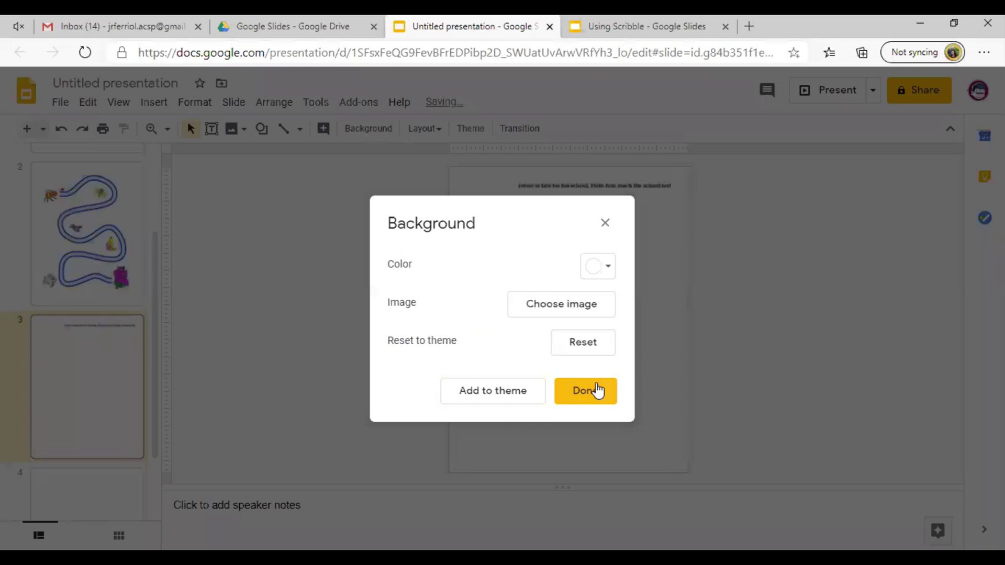
{"action": "left_click", "coordinate": [596, 391]}
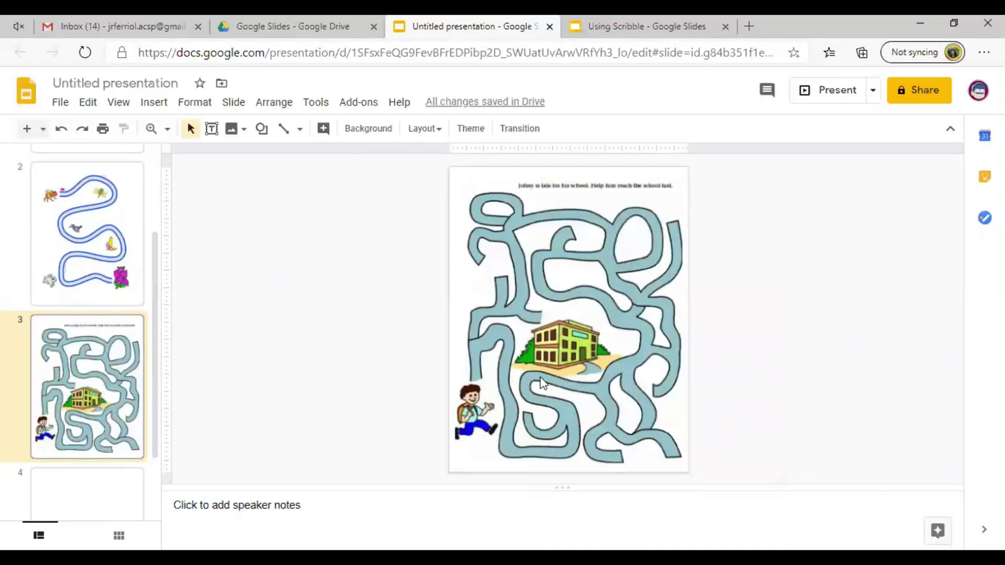
Step: Set the background of slide 4 to the Level 0 image uploaded from the Download folder inside MAze
{"action": "scroll", "coordinate": [101, 449], "scroll_direction": "down", "scroll_amount": 2}
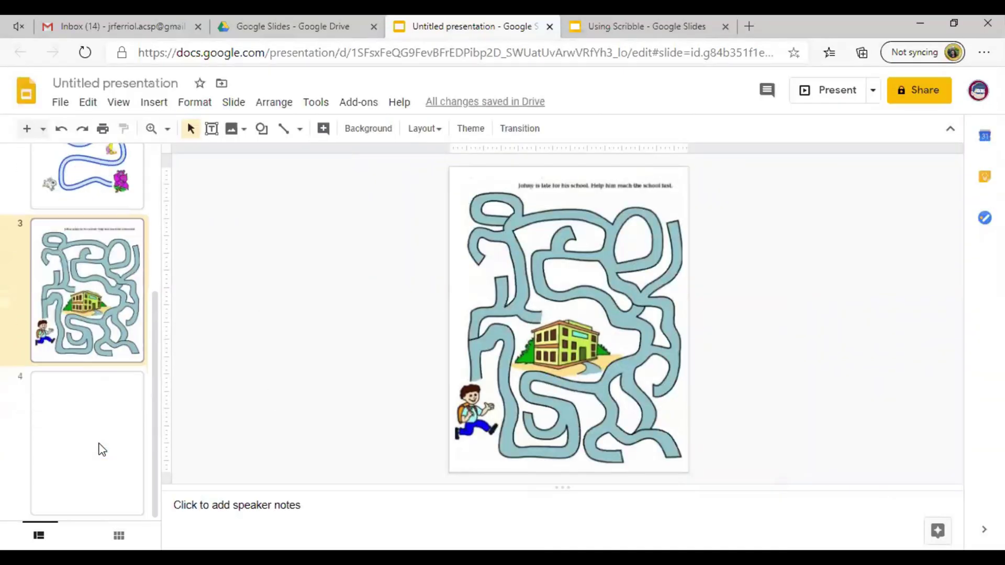
{"action": "left_click", "coordinate": [102, 449]}
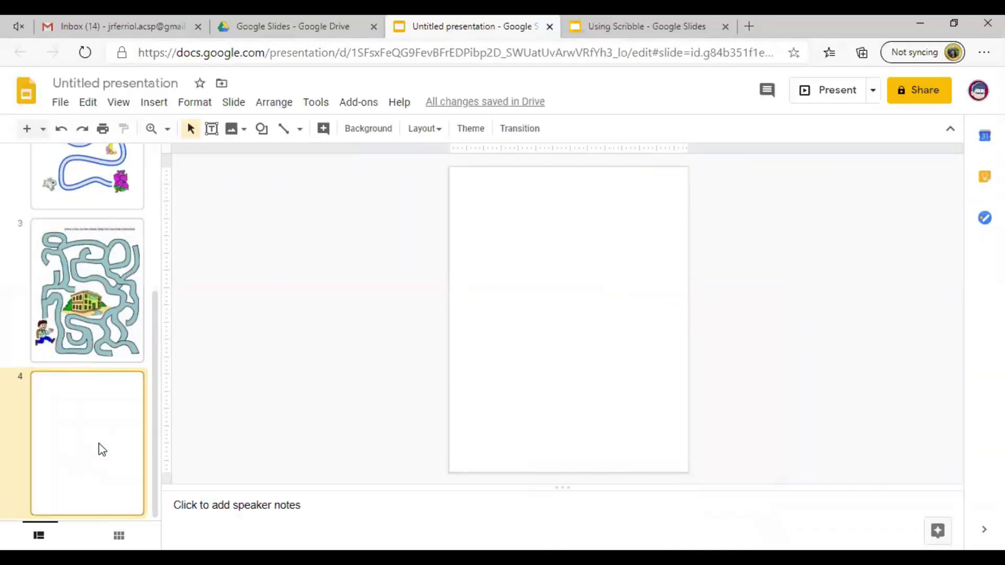
{"action": "right_click", "coordinate": [543, 274]}
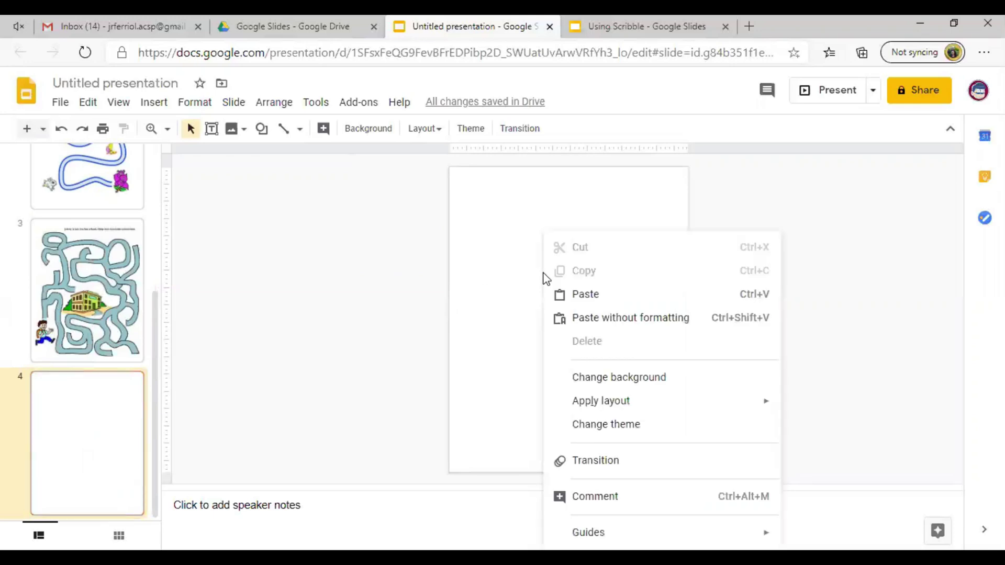
{"action": "left_click", "coordinate": [487, 208]}
{"action": "left_click", "coordinate": [369, 137]}
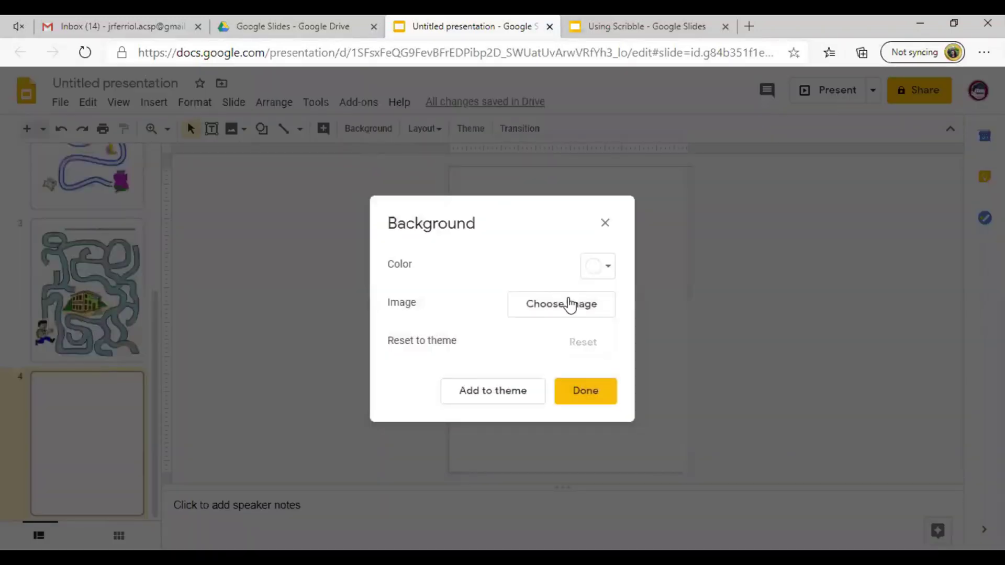
{"action": "left_click", "coordinate": [566, 303]}
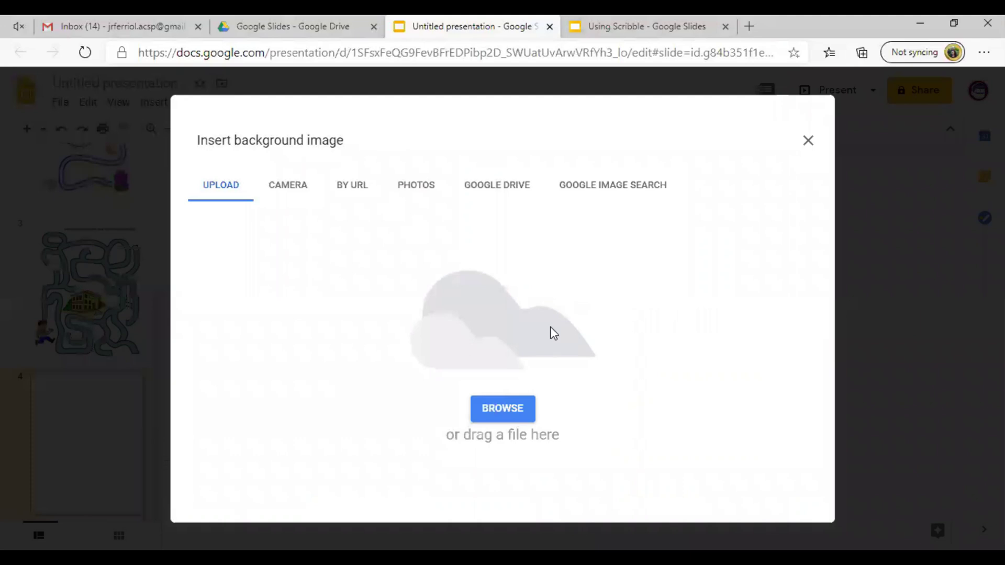
{"action": "left_click", "coordinate": [503, 409]}
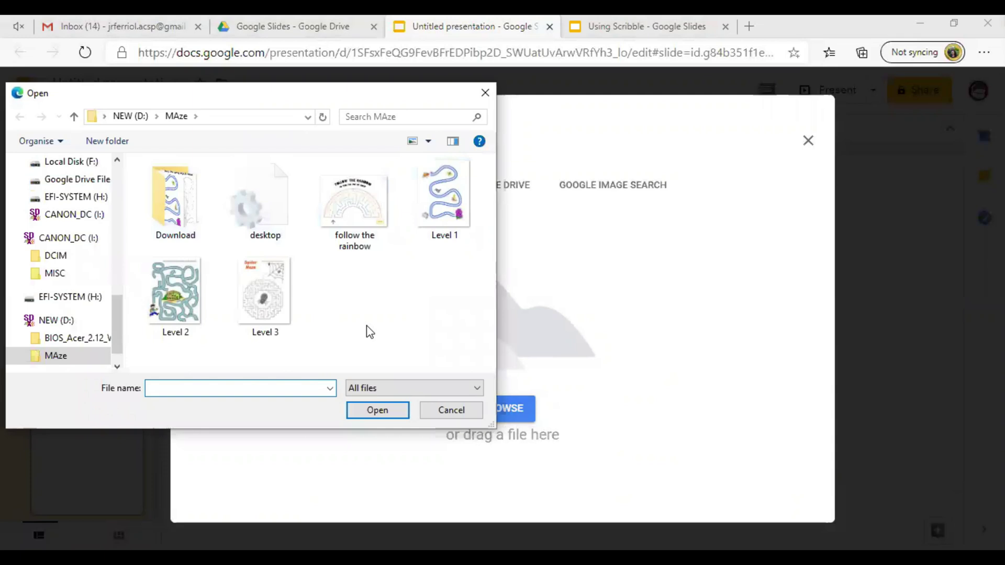
{"action": "double_click", "coordinate": [179, 217]}
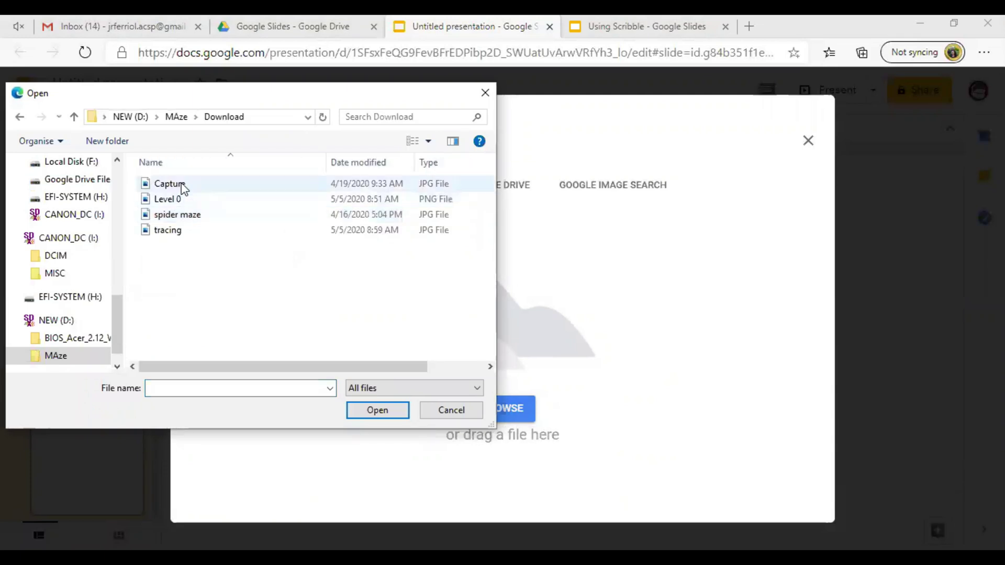
{"action": "left_click", "coordinate": [198, 201]}
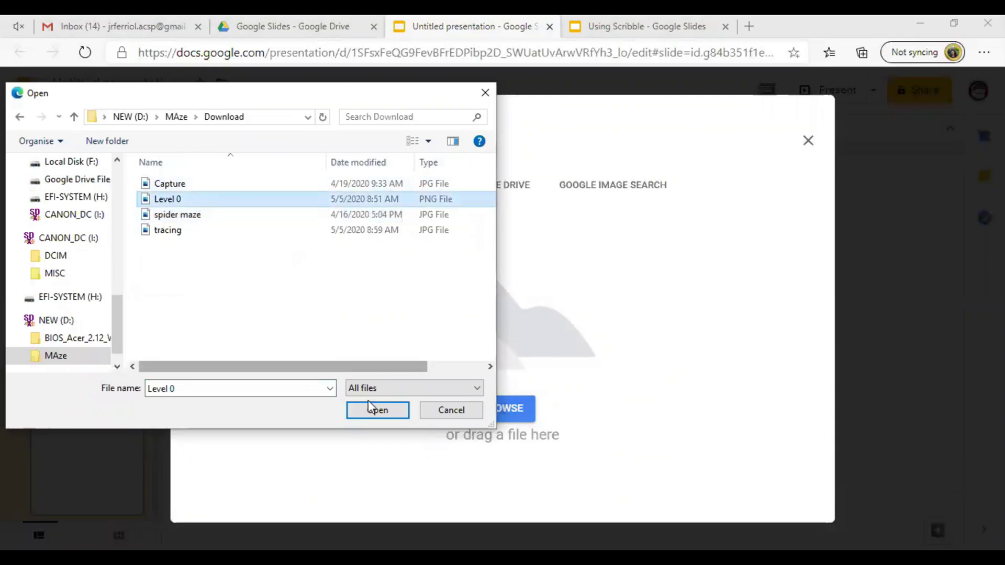
{"action": "left_click", "coordinate": [402, 412]}
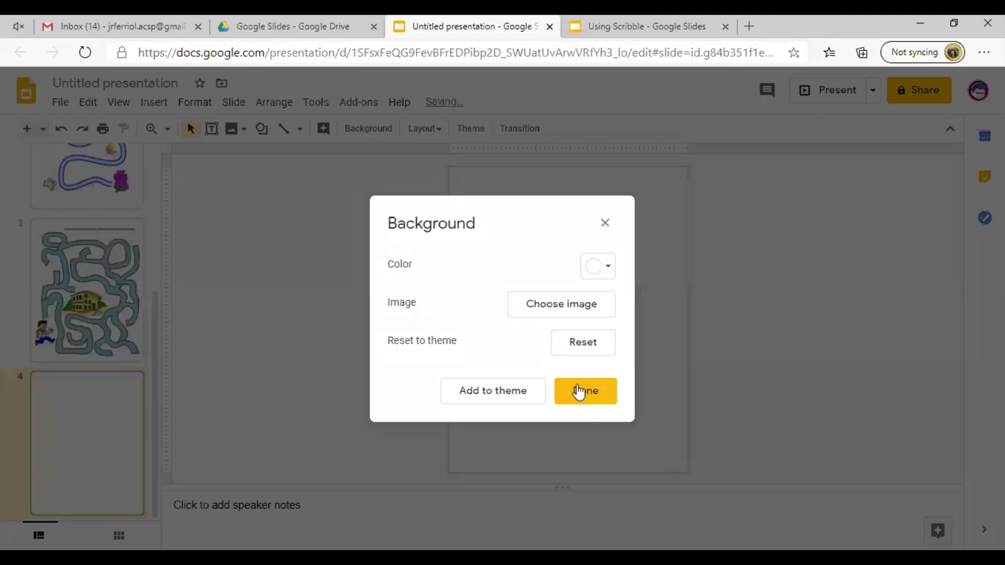
{"action": "left_click", "coordinate": [580, 393]}
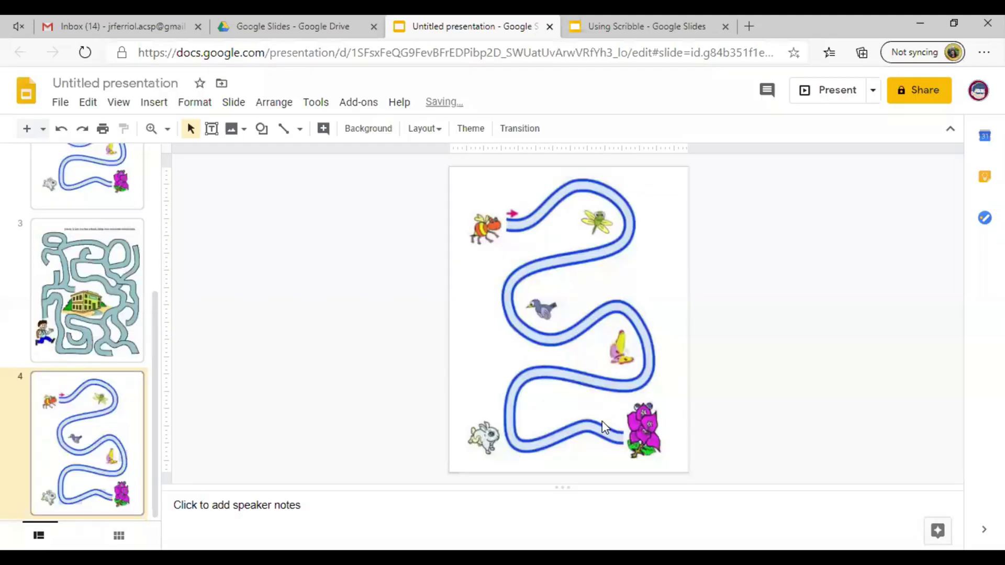
Step: Replace slide 4's background with the tracing image uploaded from the Download folder inside MAze
{"action": "right_click", "coordinate": [579, 333]}
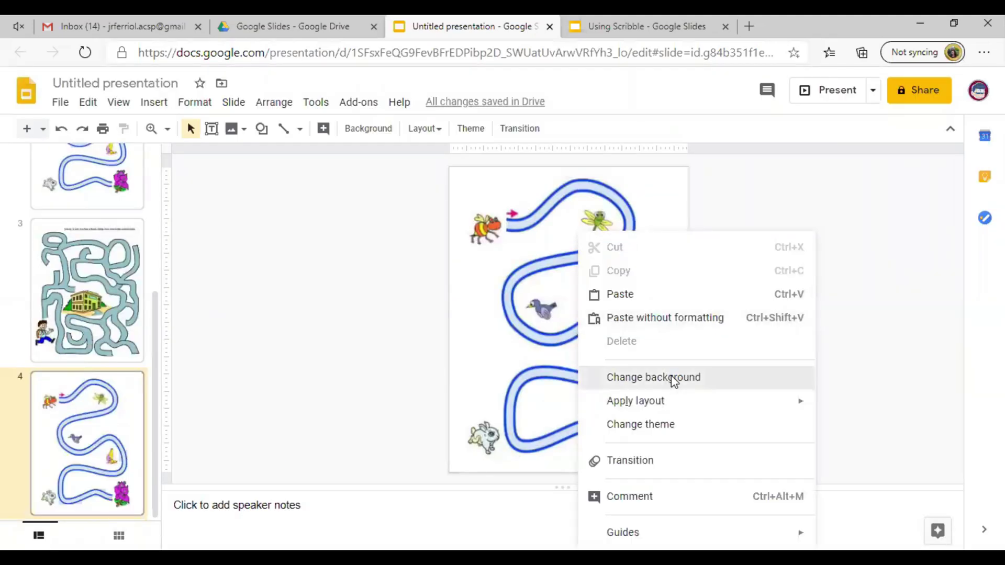
{"action": "left_click", "coordinate": [670, 377]}
{"action": "left_click", "coordinate": [565, 309]}
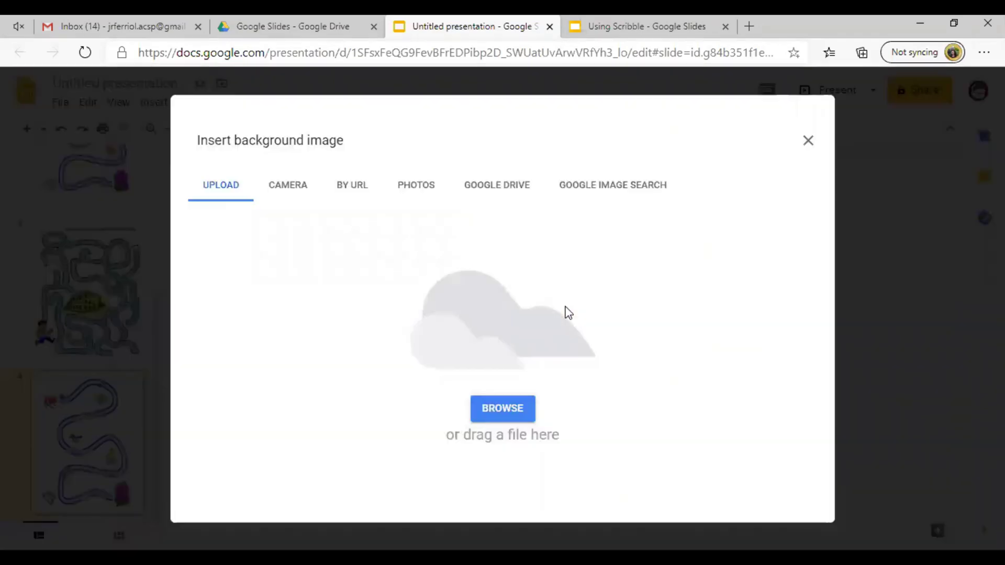
{"action": "left_click", "coordinate": [529, 409]}
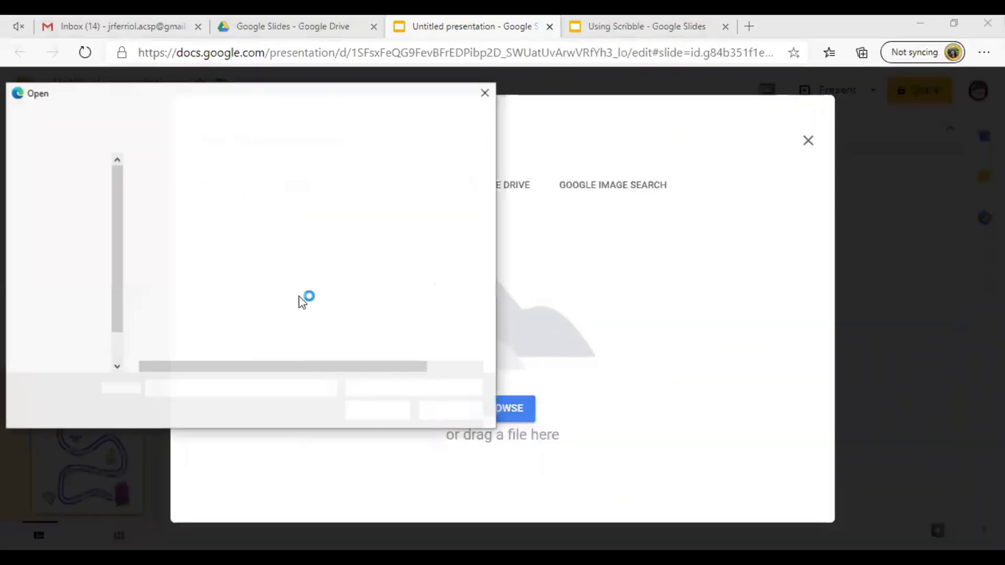
{"action": "left_click", "coordinate": [218, 230]}
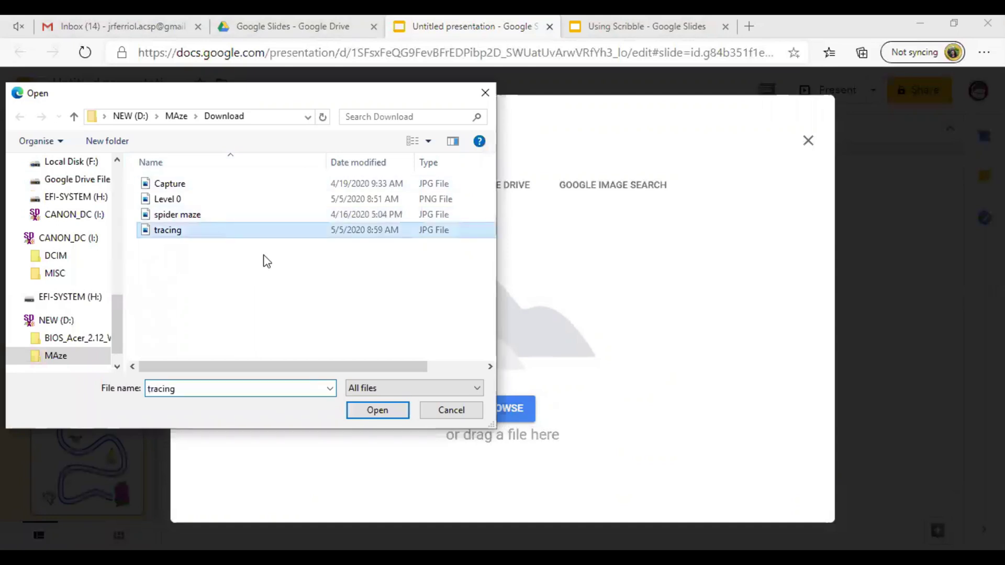
{"action": "left_click", "coordinate": [372, 410]}
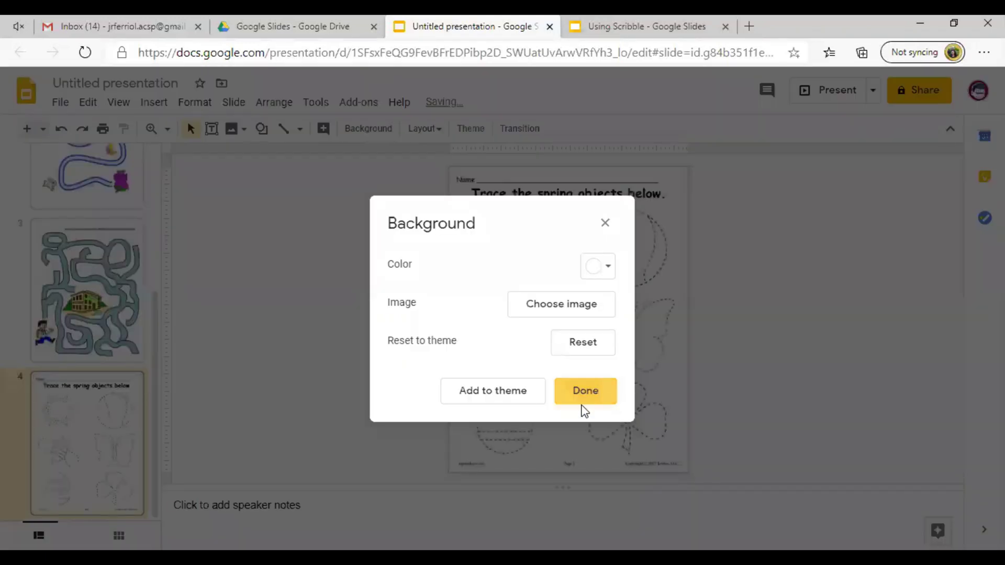
{"action": "left_click", "coordinate": [591, 393]}
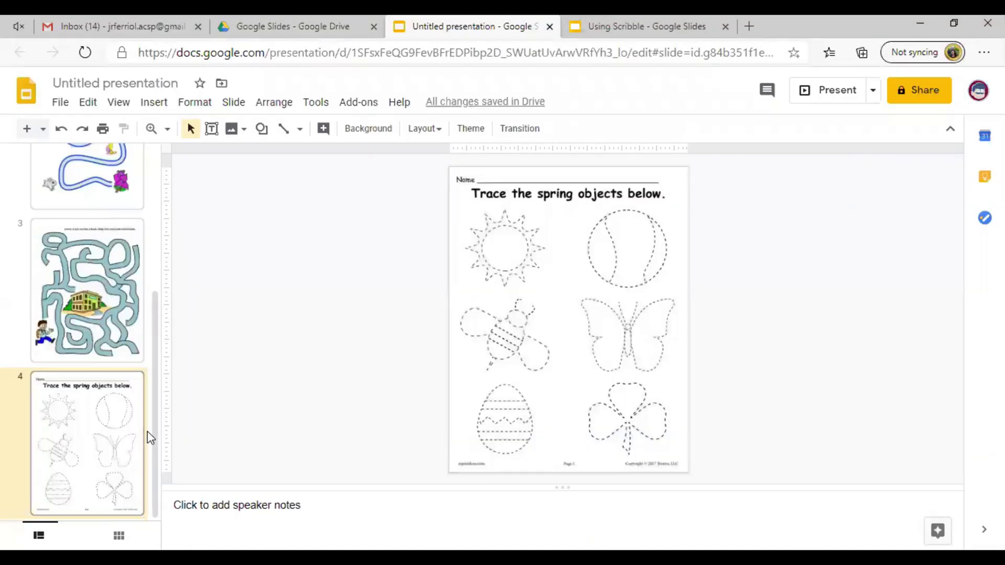
Step: Enter "Tracing Activity" as the title on slide 1 and give the presentation the same name
{"action": "left_click_drag", "start_coordinate": [149, 421], "coordinate": [181, 232]}
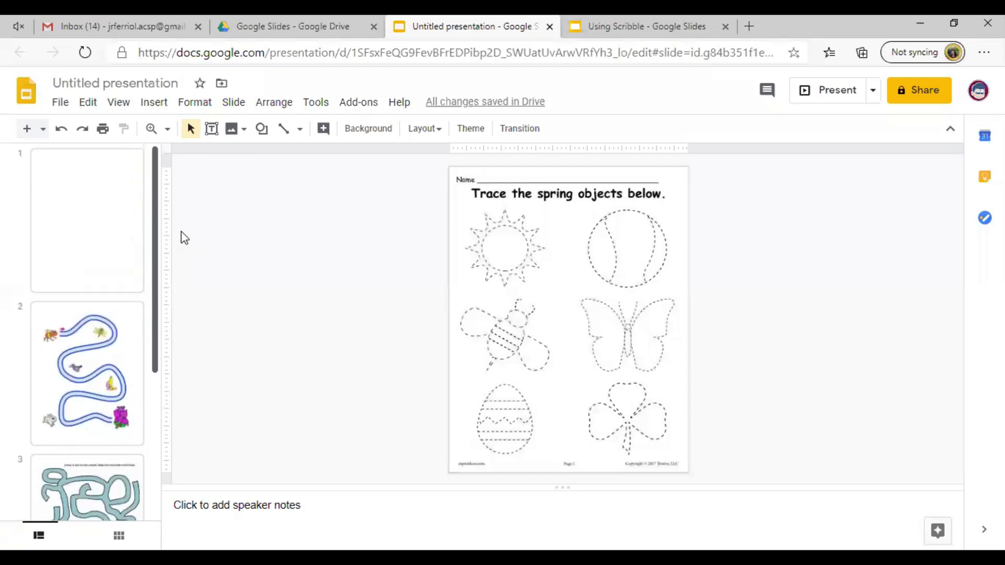
{"action": "left_click", "coordinate": [84, 240]}
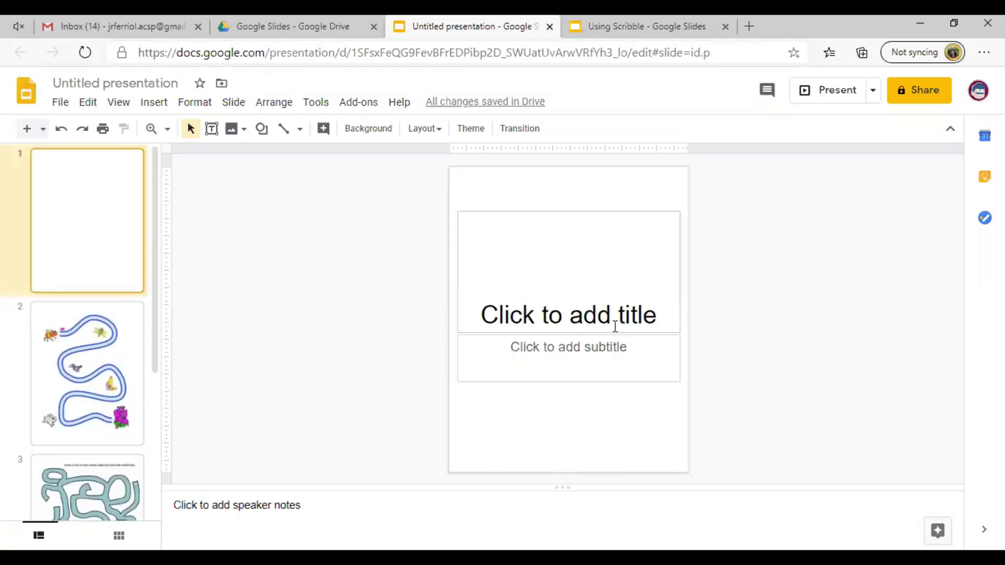
{"action": "left_click", "coordinate": [637, 328]}
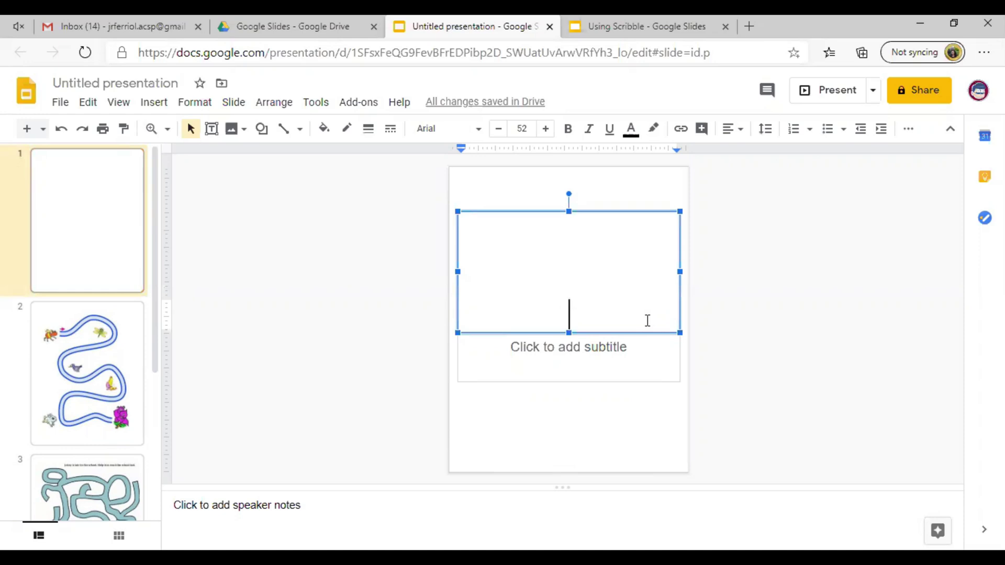
{"action": "type", "text": "Tracing Activity"}
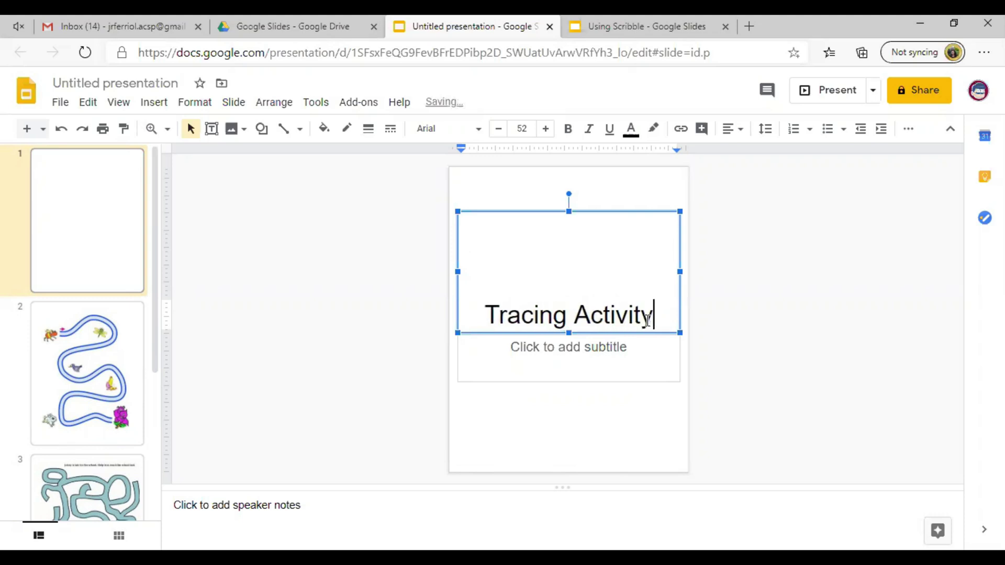
{"action": "left_click", "coordinate": [146, 82]}
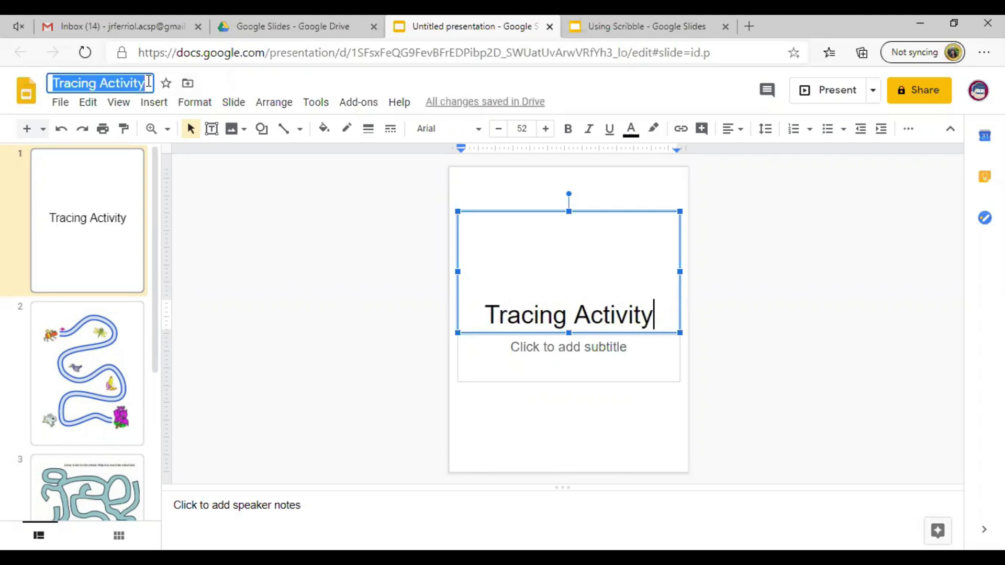
{"action": "left_click", "coordinate": [811, 388]}
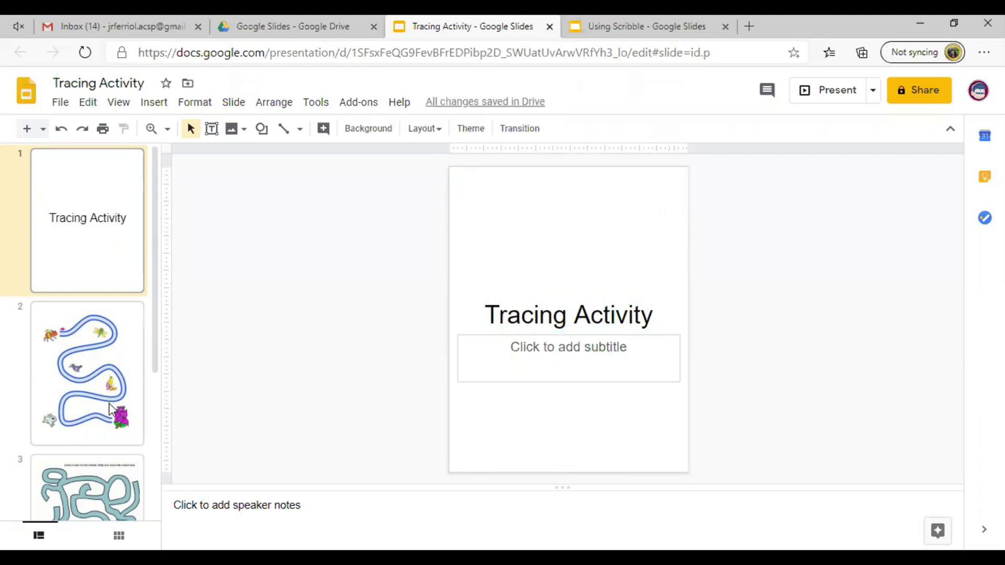
Step: Look through the new presentation's slides and compare them with the completed maze on slide 3 of the Using Scribble presentation
{"action": "scroll", "coordinate": [110, 407], "scroll_direction": "down", "scroll_amount": 5}
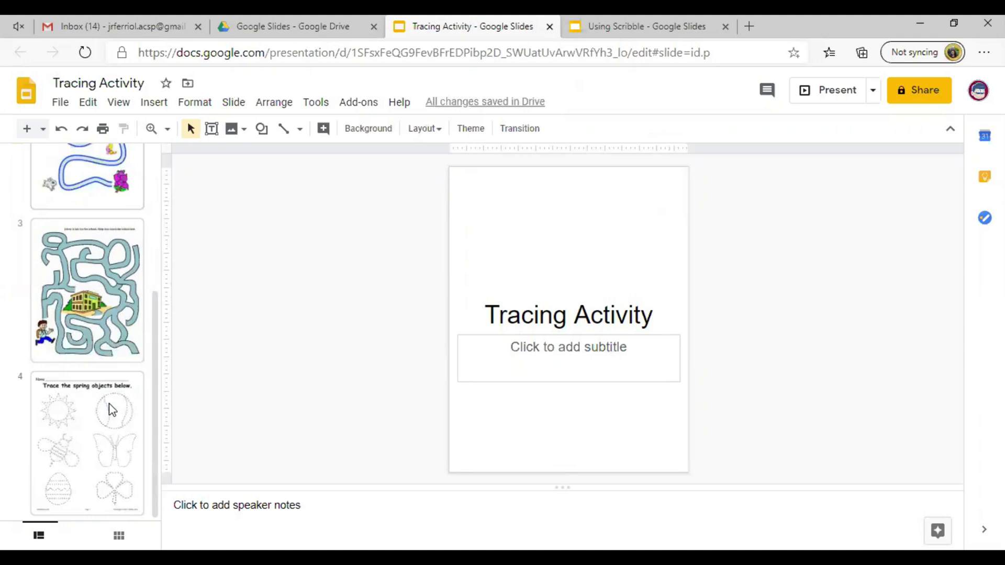
{"action": "left_click_drag", "start_coordinate": [156, 372], "coordinate": [232, 180]}
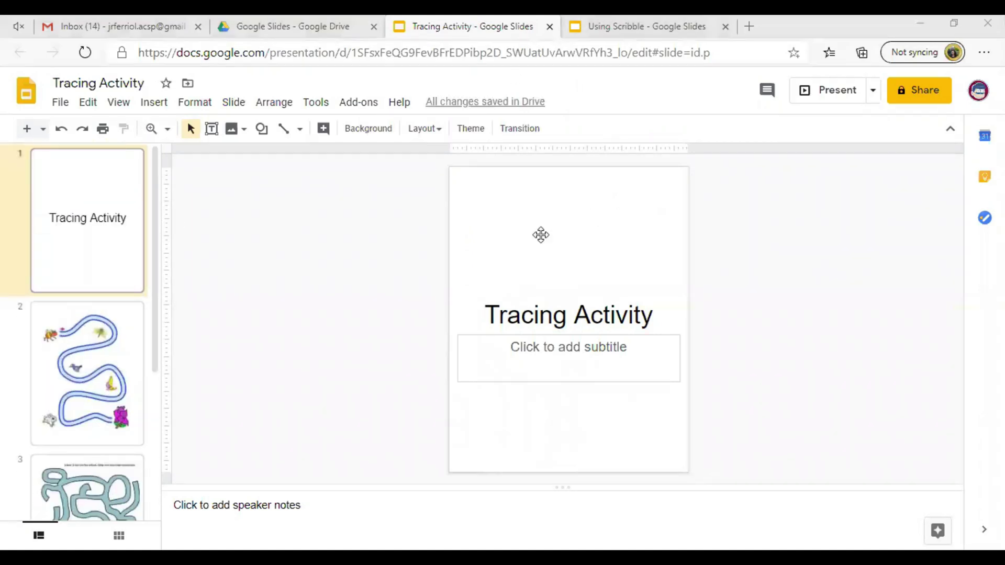
{"action": "key", "text": "ctrl+Tab"}
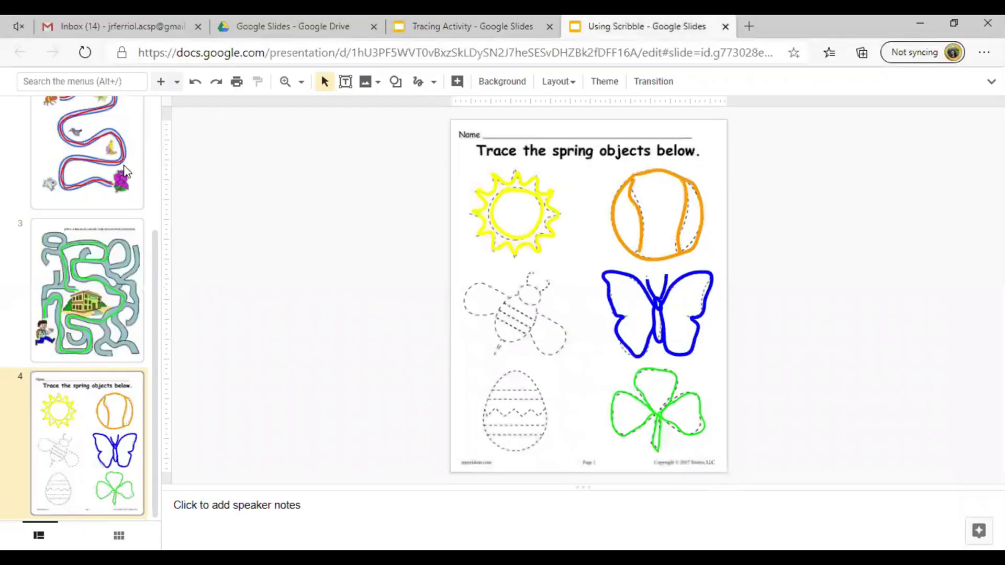
{"action": "key", "text": "Up"}
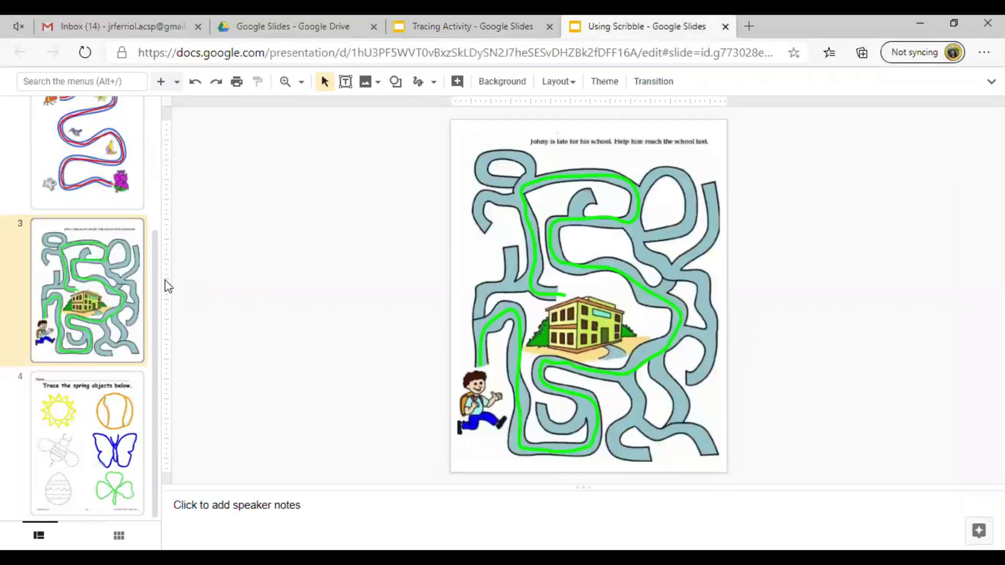